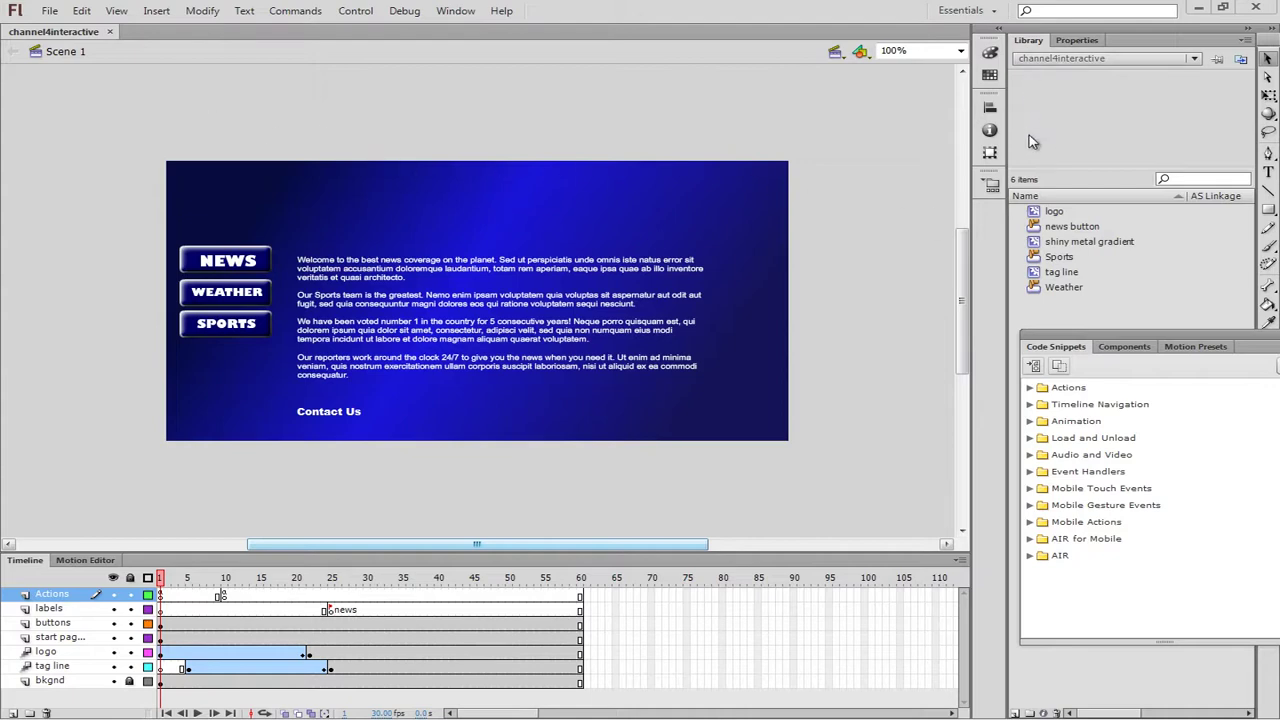
# Open the sports_assets file from the Chapter 07 exercise folder alongside the channel4interactive document.
pyautogui.moveTo(1030, 244); pyautogui.dragTo(487, 403)
pyautogui.moveTo(481, 402); pyautogui.dragTo(188, 150)
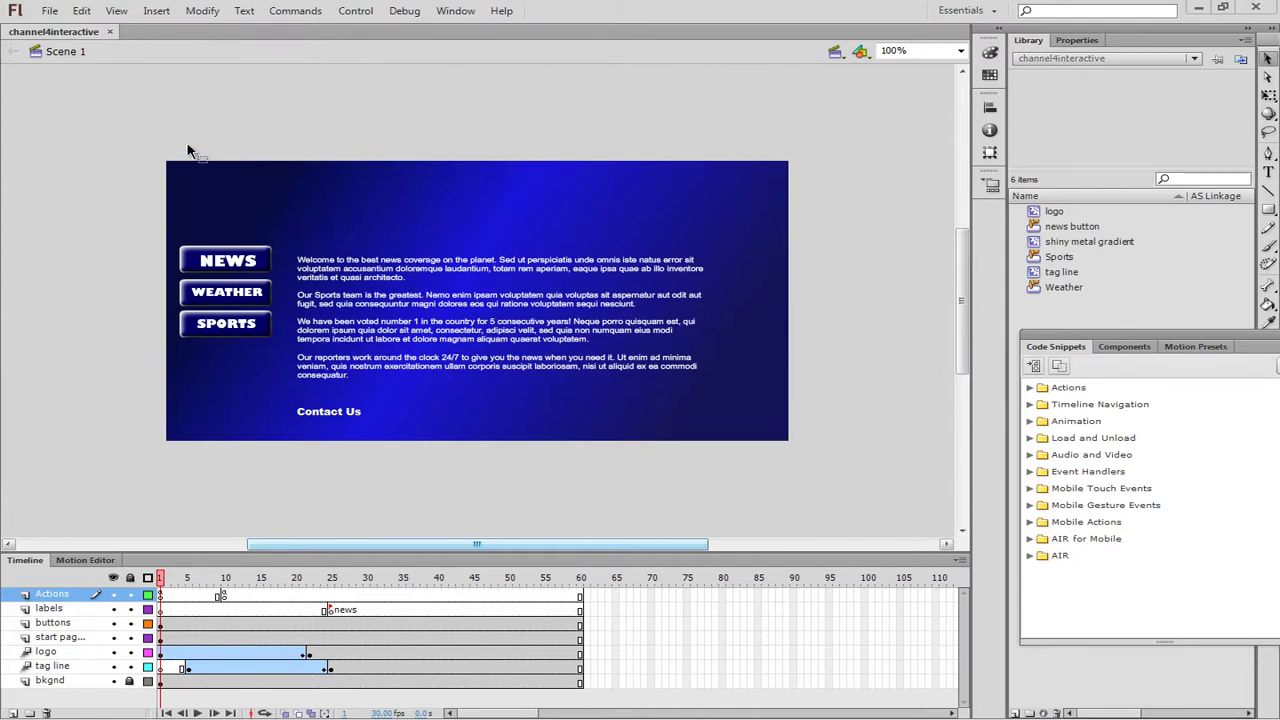
pyautogui.click(49, 11)
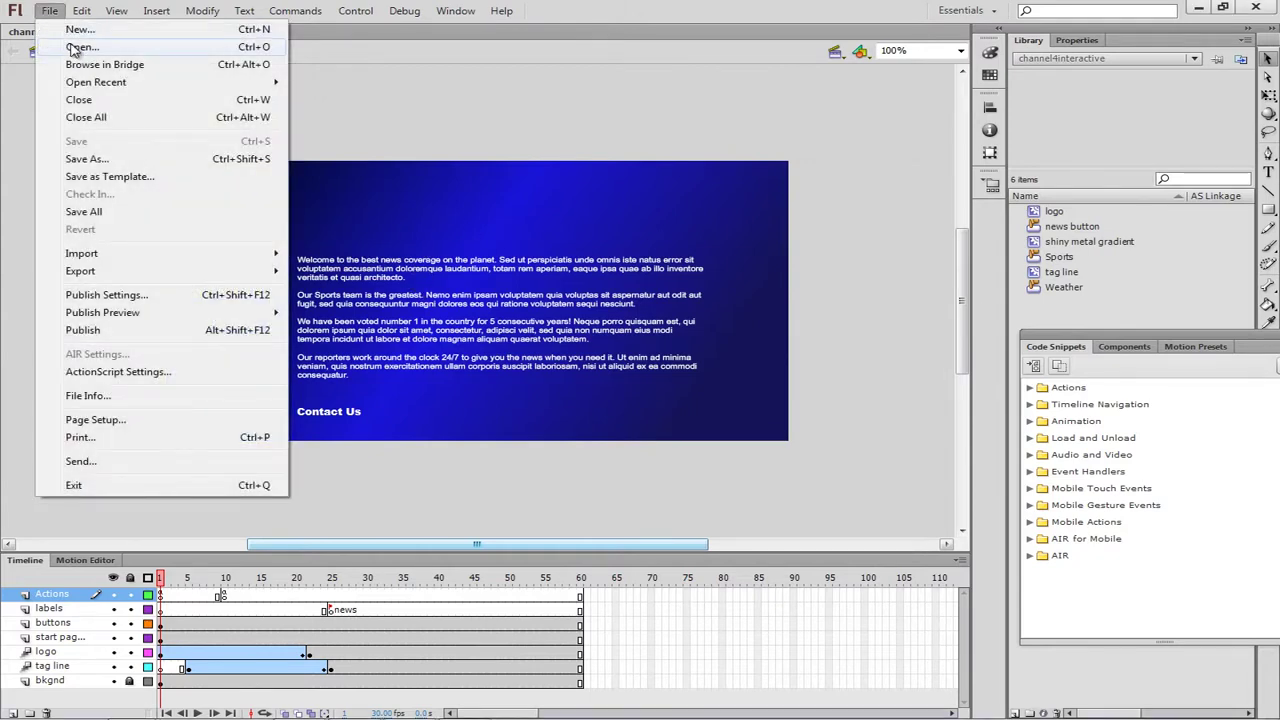
pyautogui.click(80, 47)
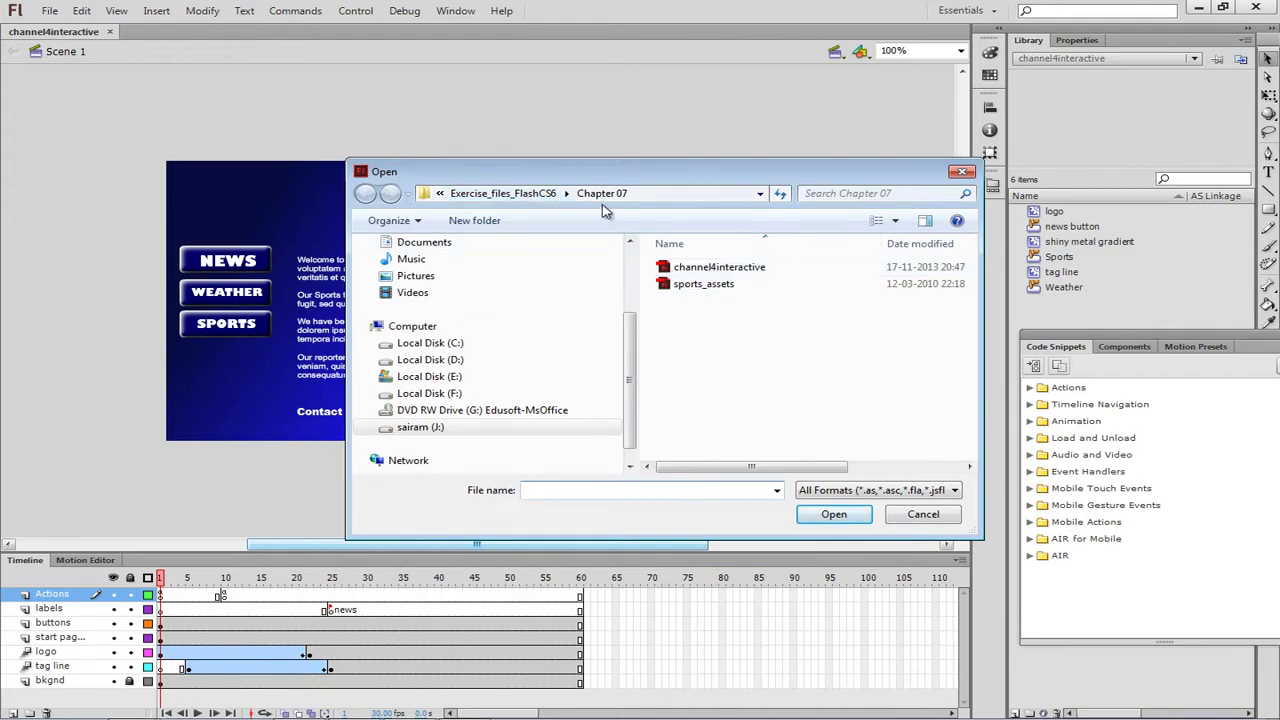
pyautogui.click(688, 290)
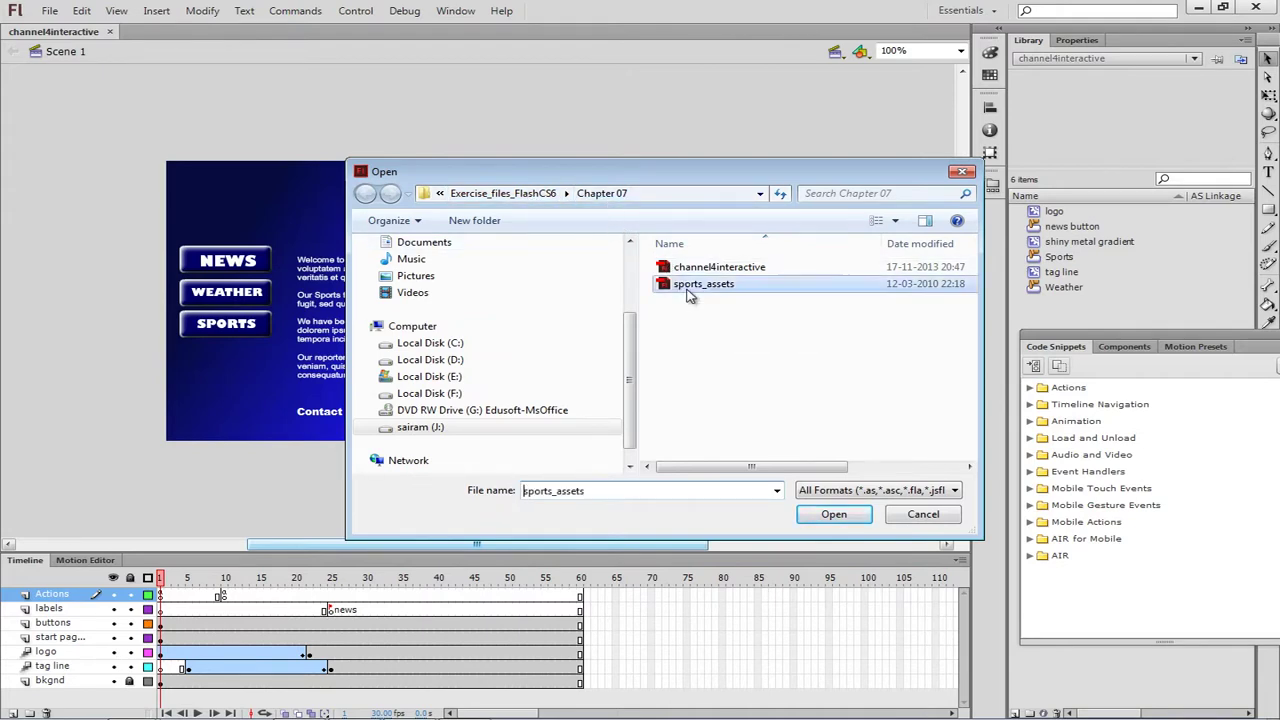
pyautogui.click(831, 516)
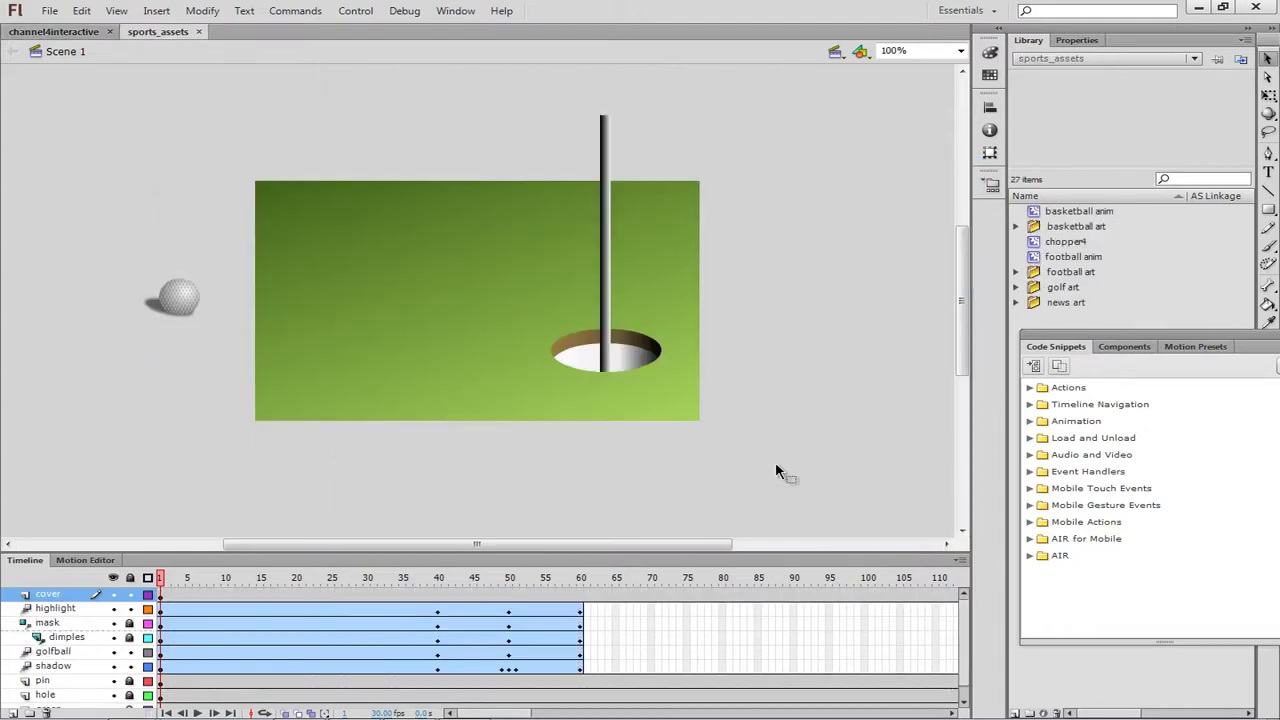
pyautogui.click(79, 33)
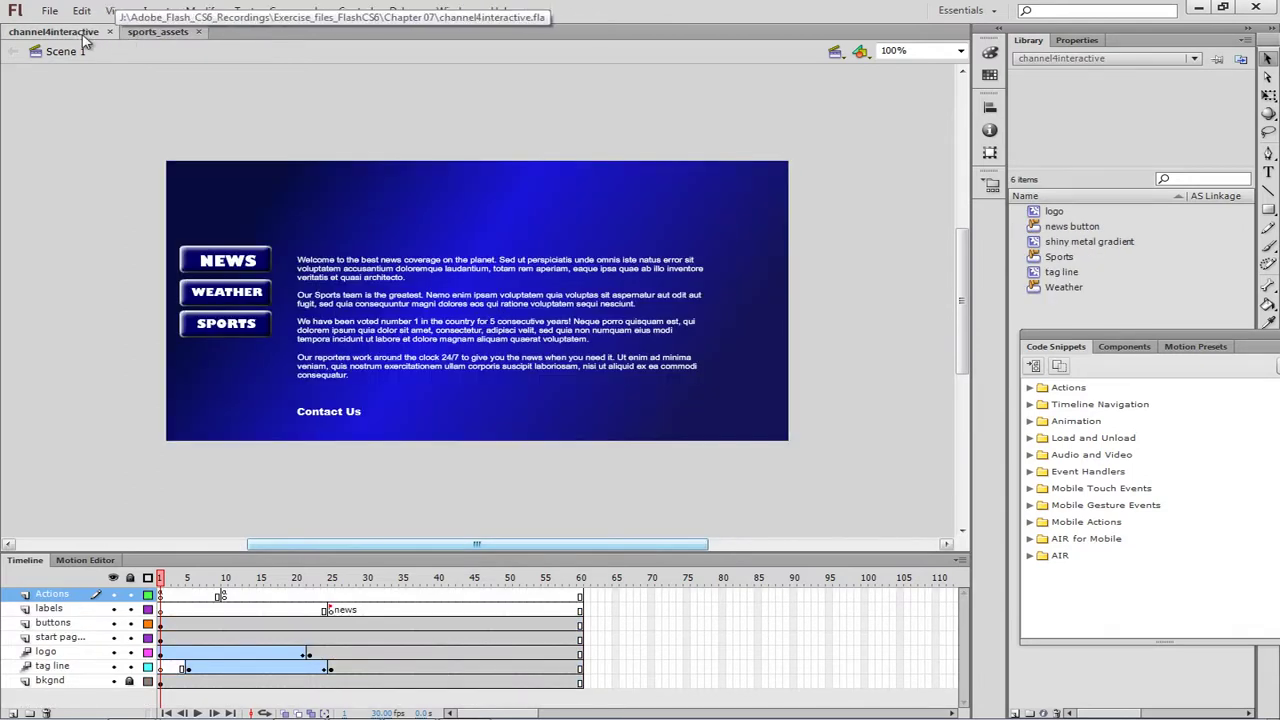
pyautogui.click(148, 35)
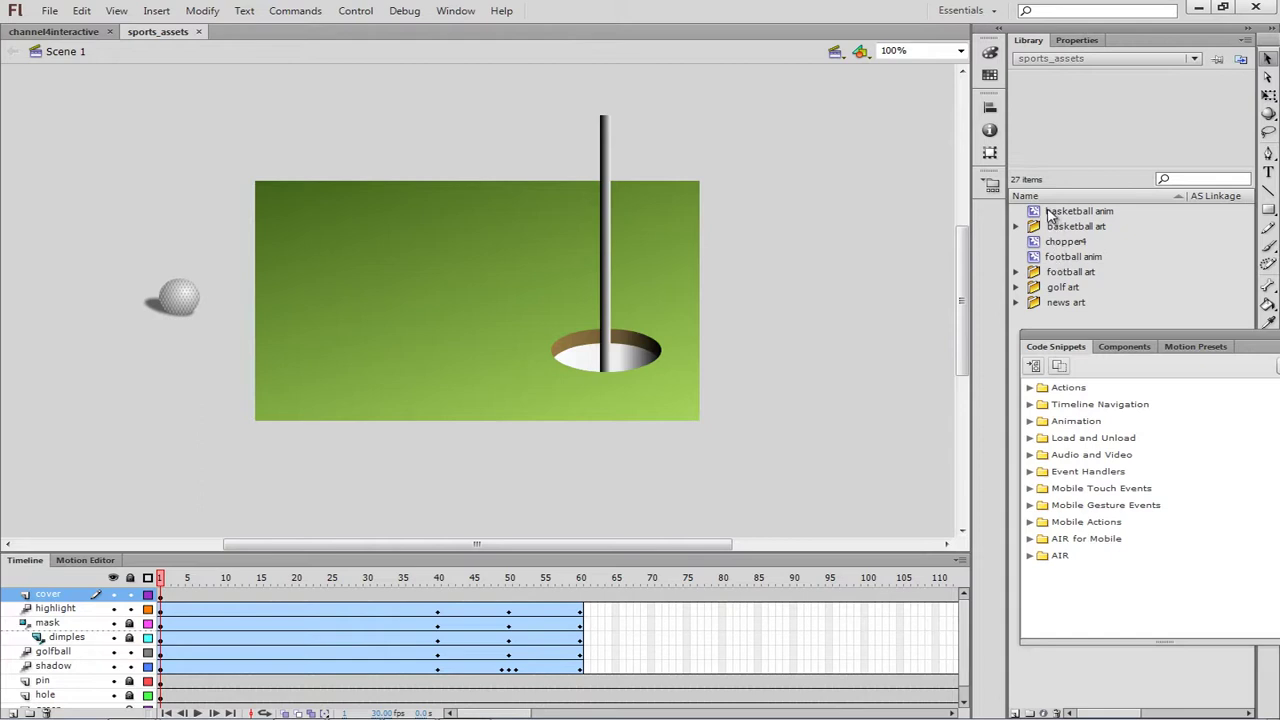
pyautogui.click(210, 14)
pyautogui.press('Escape')
pyautogui.click(283, 14)
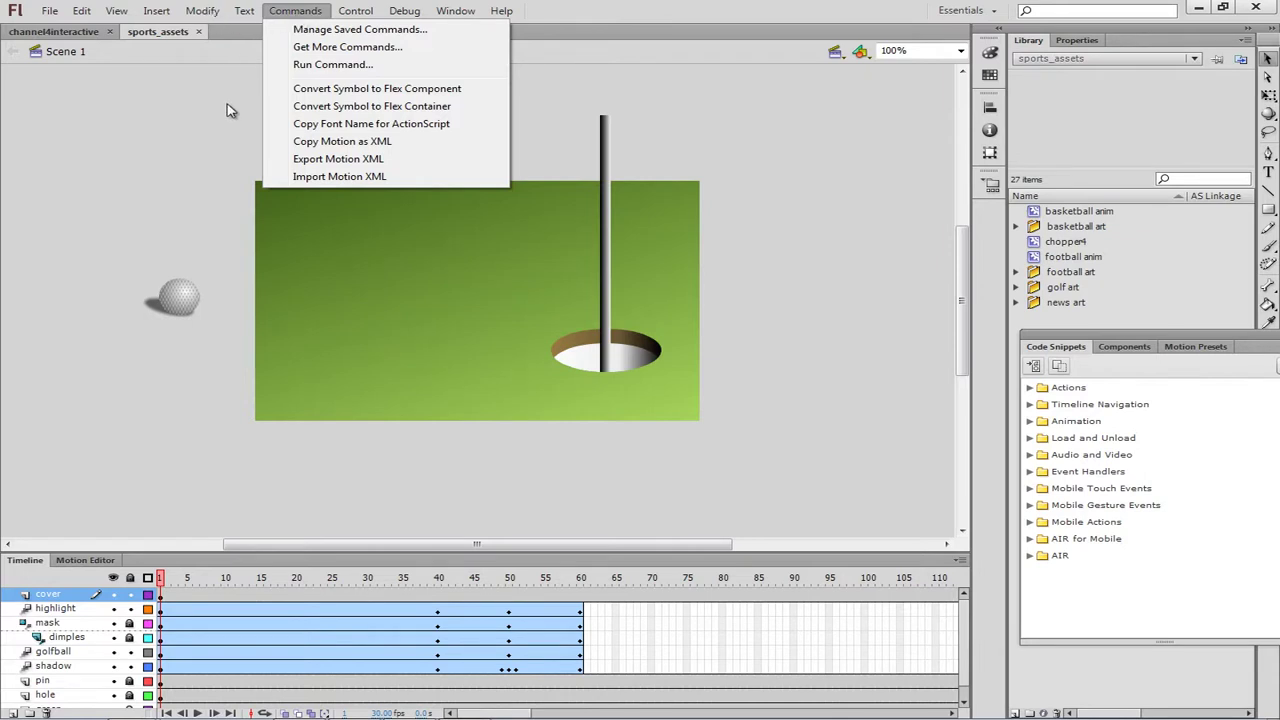
pyautogui.press('Escape')
pyautogui.click(210, 12)
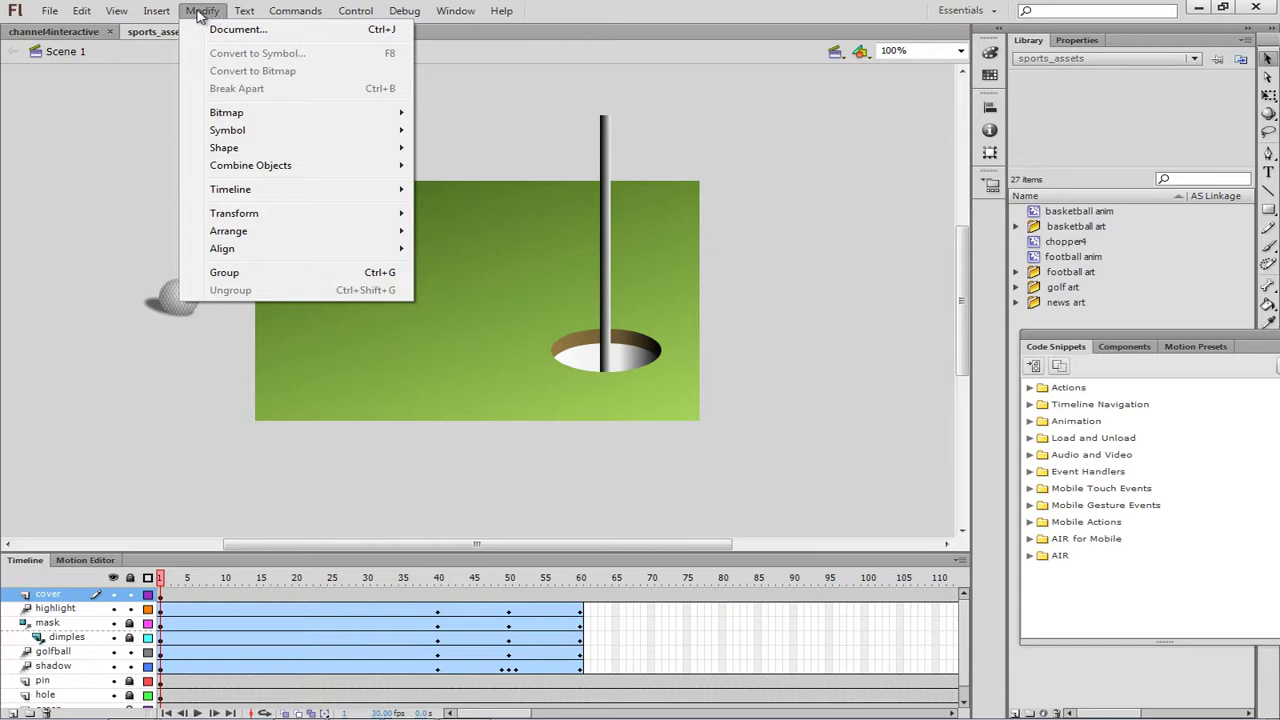
pyautogui.moveTo(249, 129)
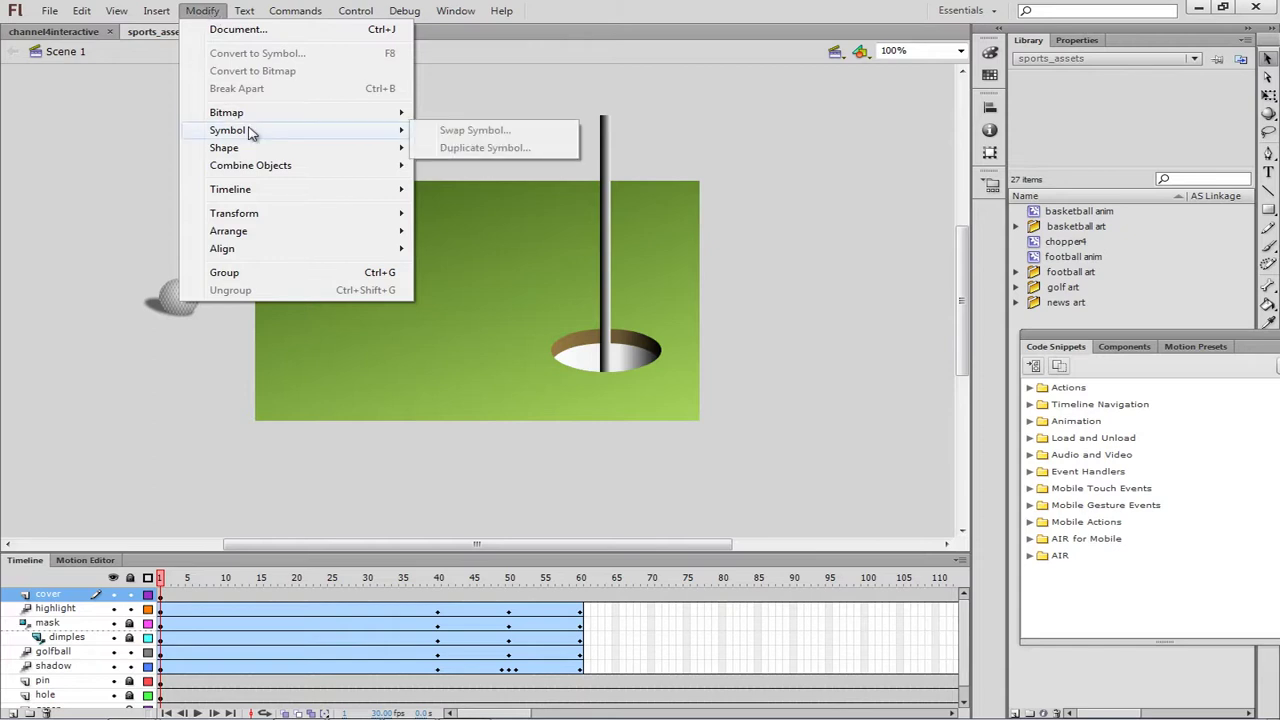
pyautogui.click(125, 173)
pyautogui.click(157, 11)
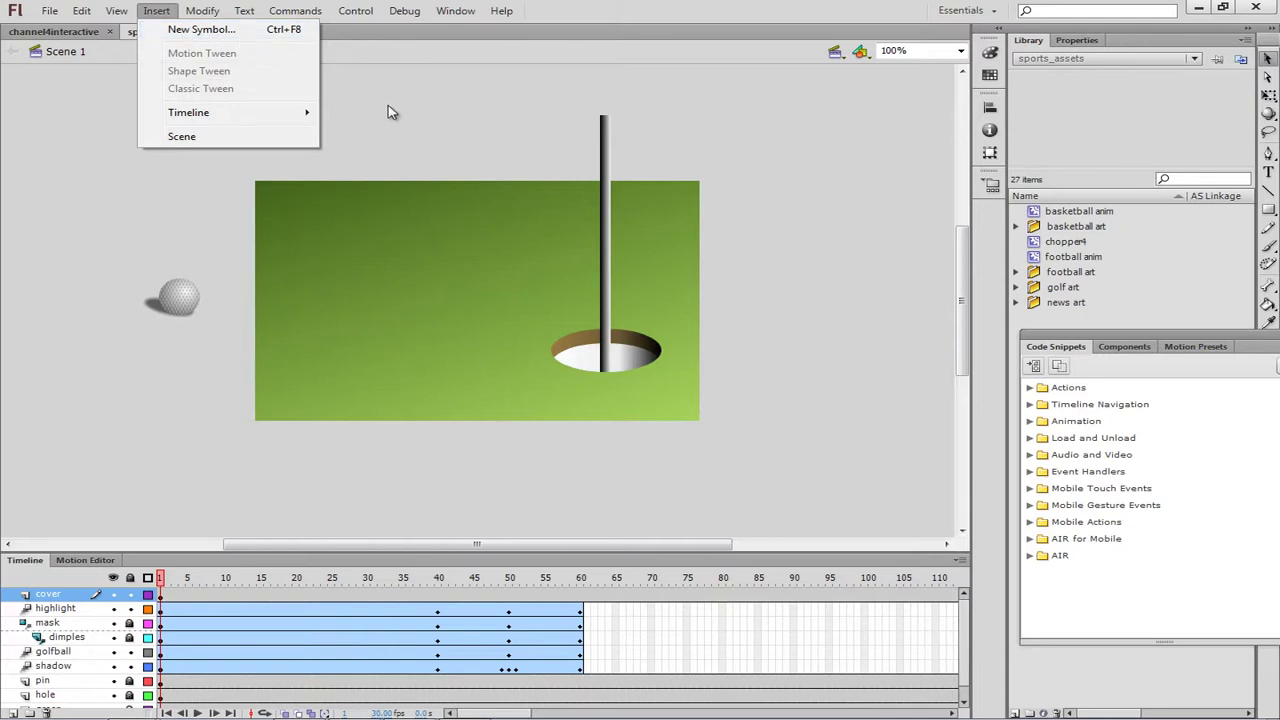
pyautogui.press('Escape')
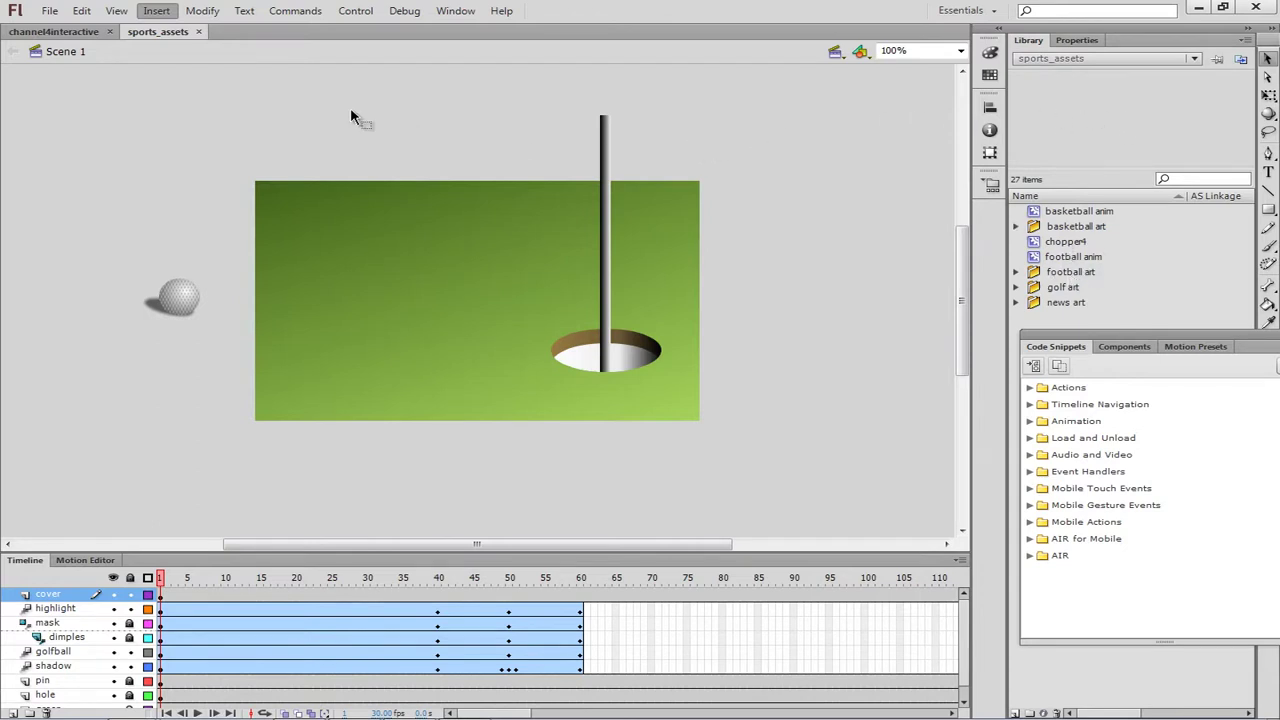
pyautogui.click(50, 32)
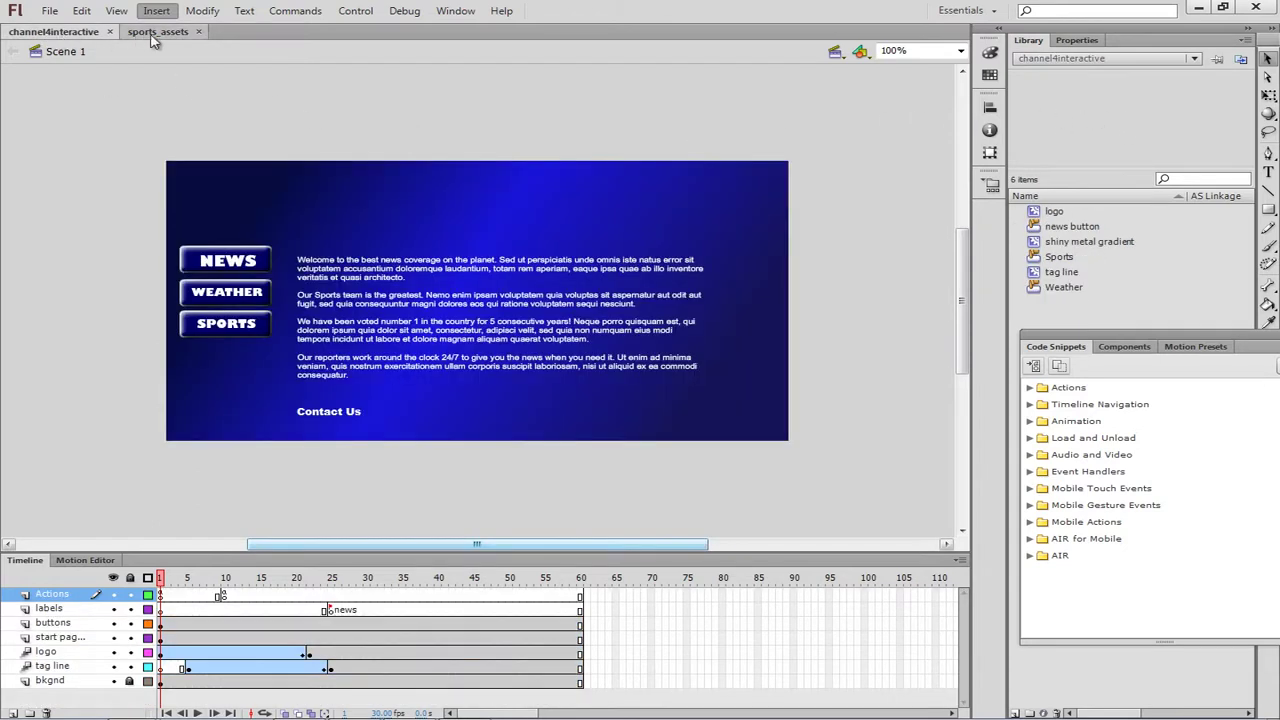
pyautogui.click(155, 32)
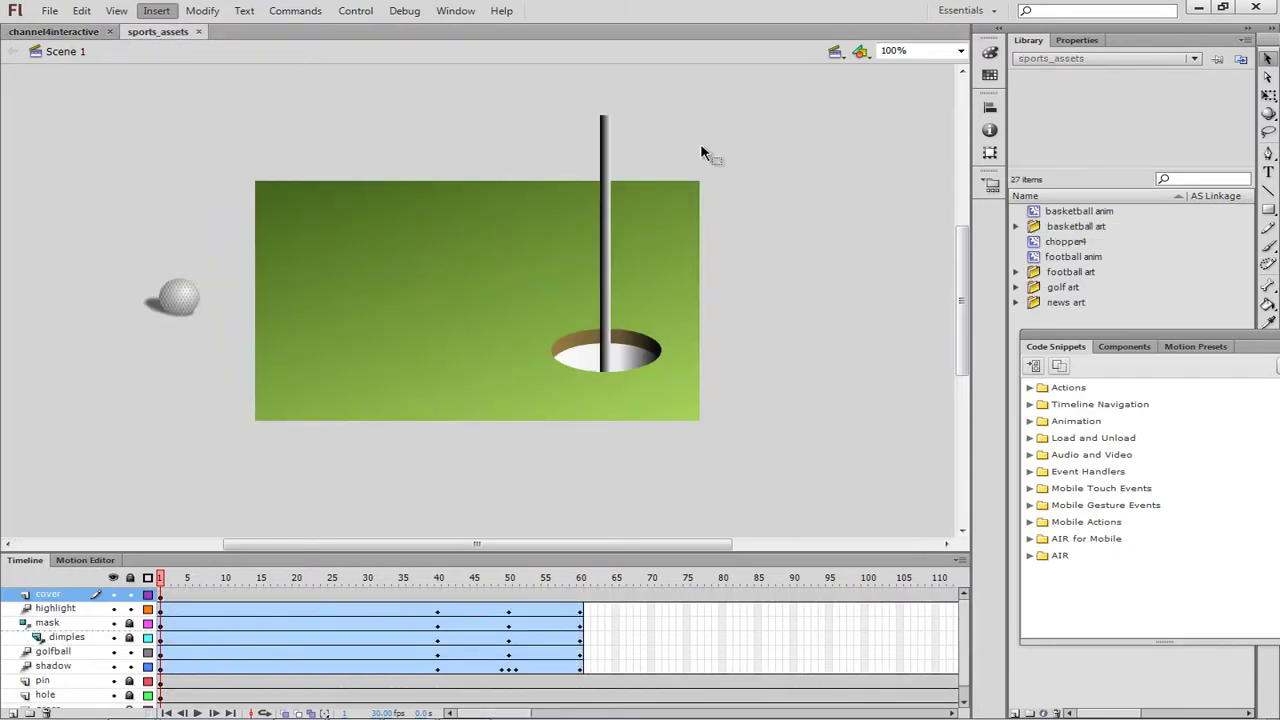
# Display the channel4interactive library while keeping sports_assets as the active document.
pyautogui.click(1194, 60)
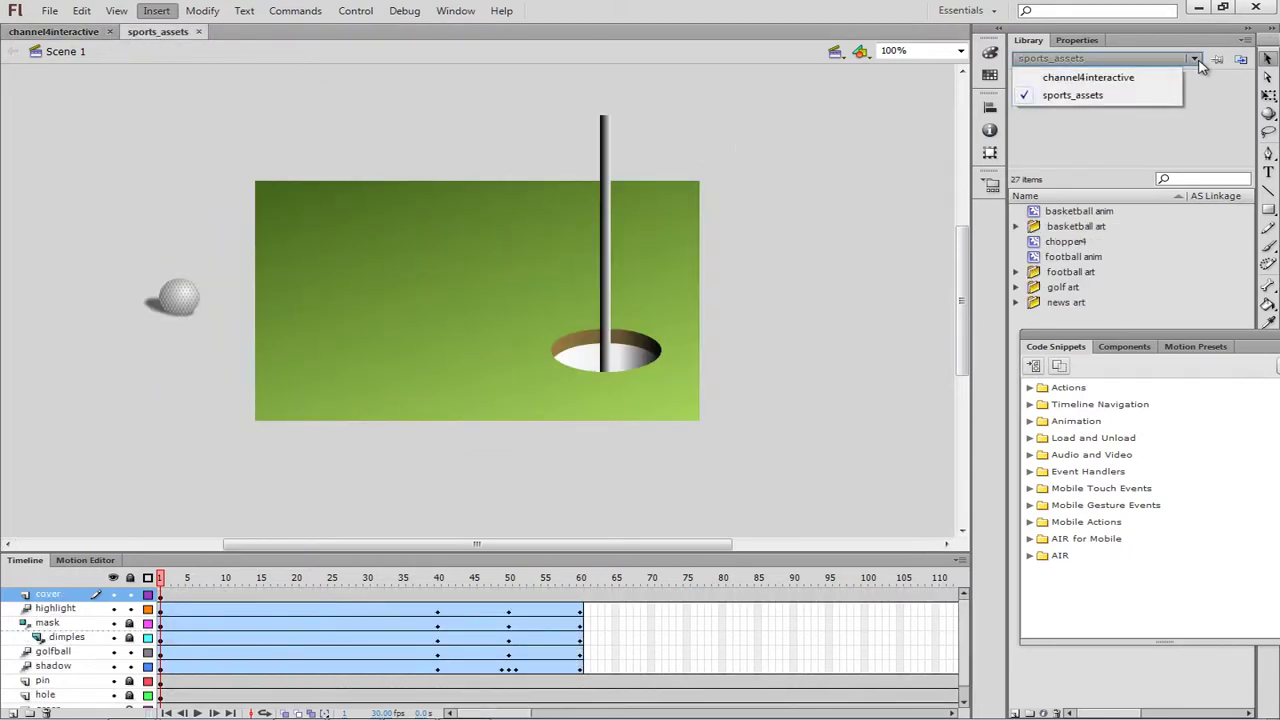
pyautogui.click(1133, 82)
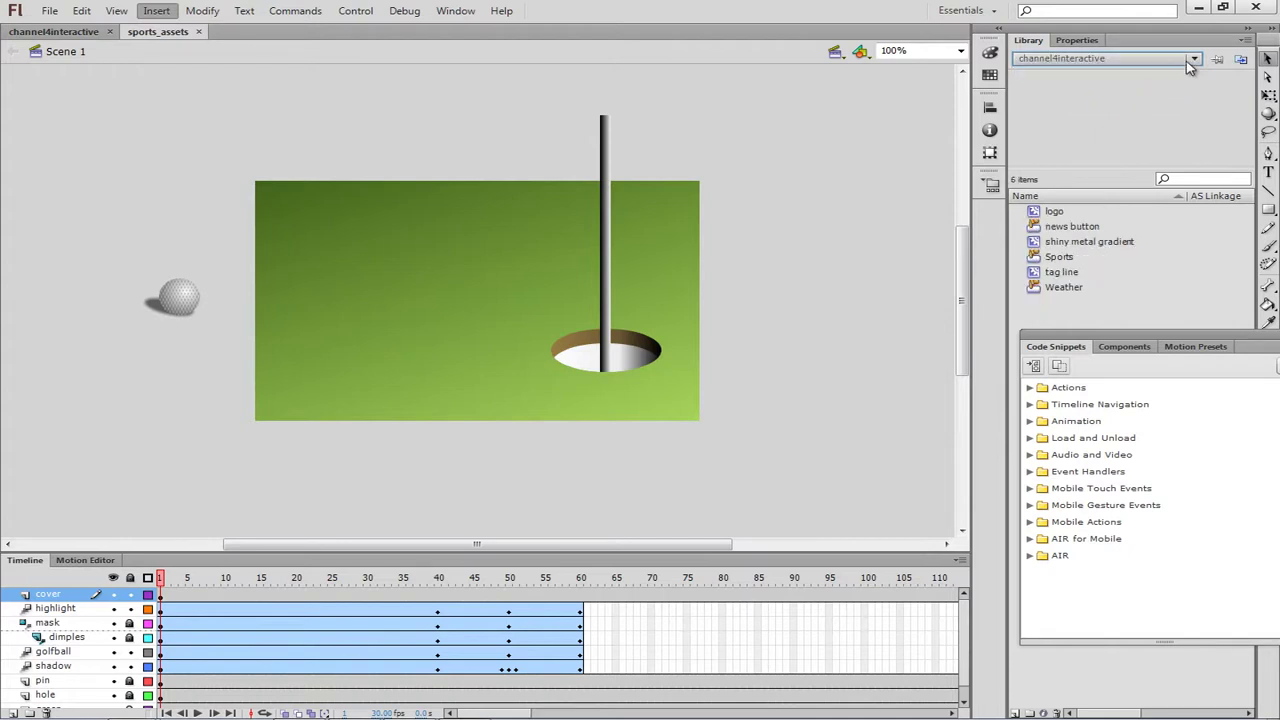
pyautogui.click(1192, 60)
pyautogui.click(1096, 94)
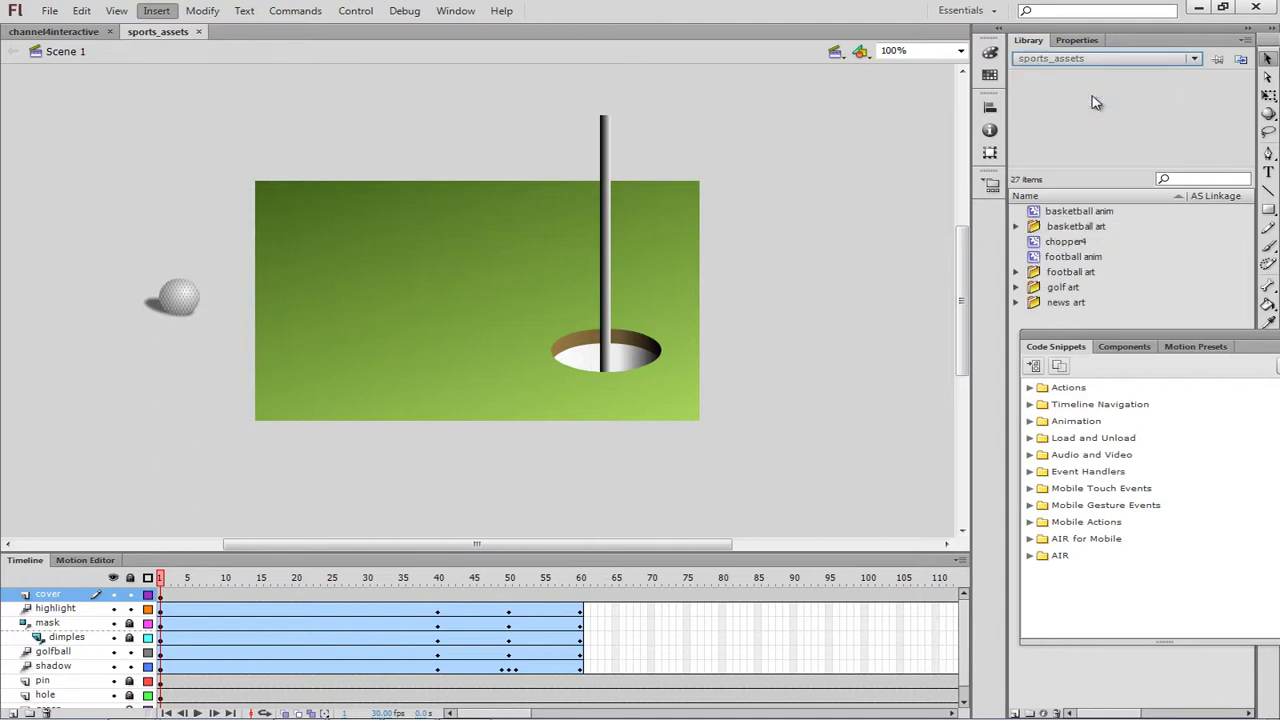
pyautogui.click(1193, 60)
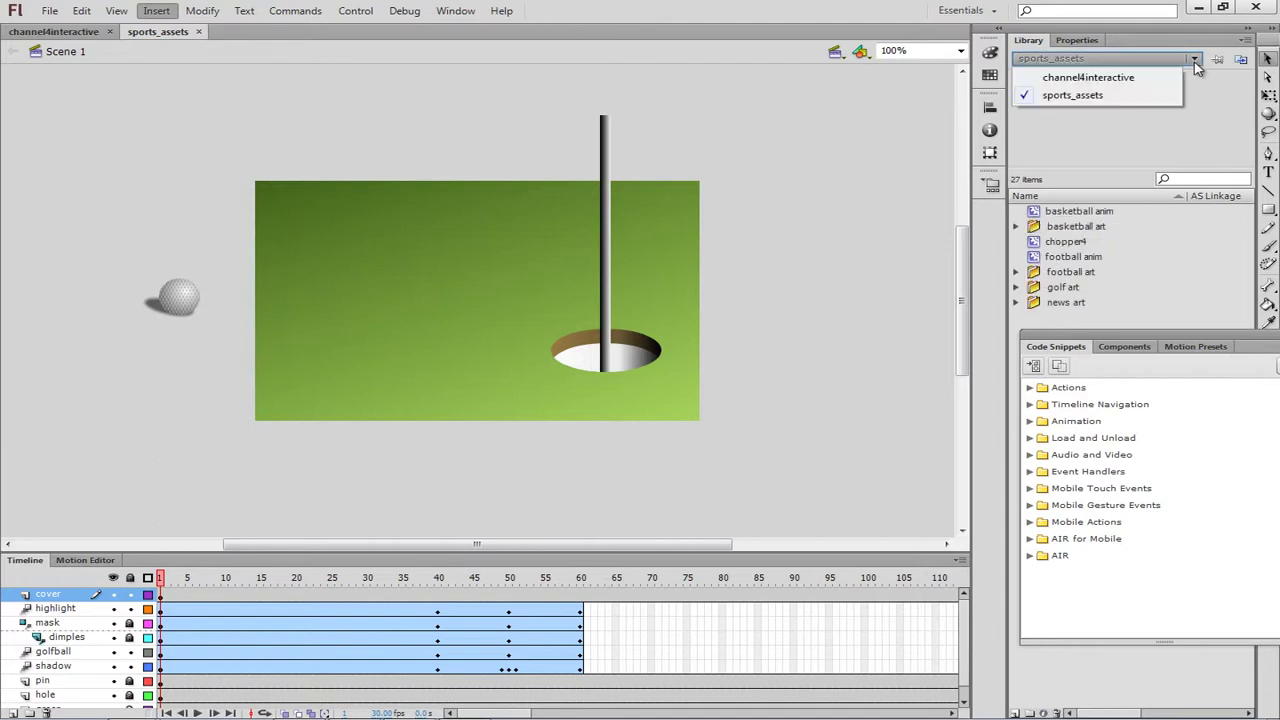
pyautogui.click(1136, 79)
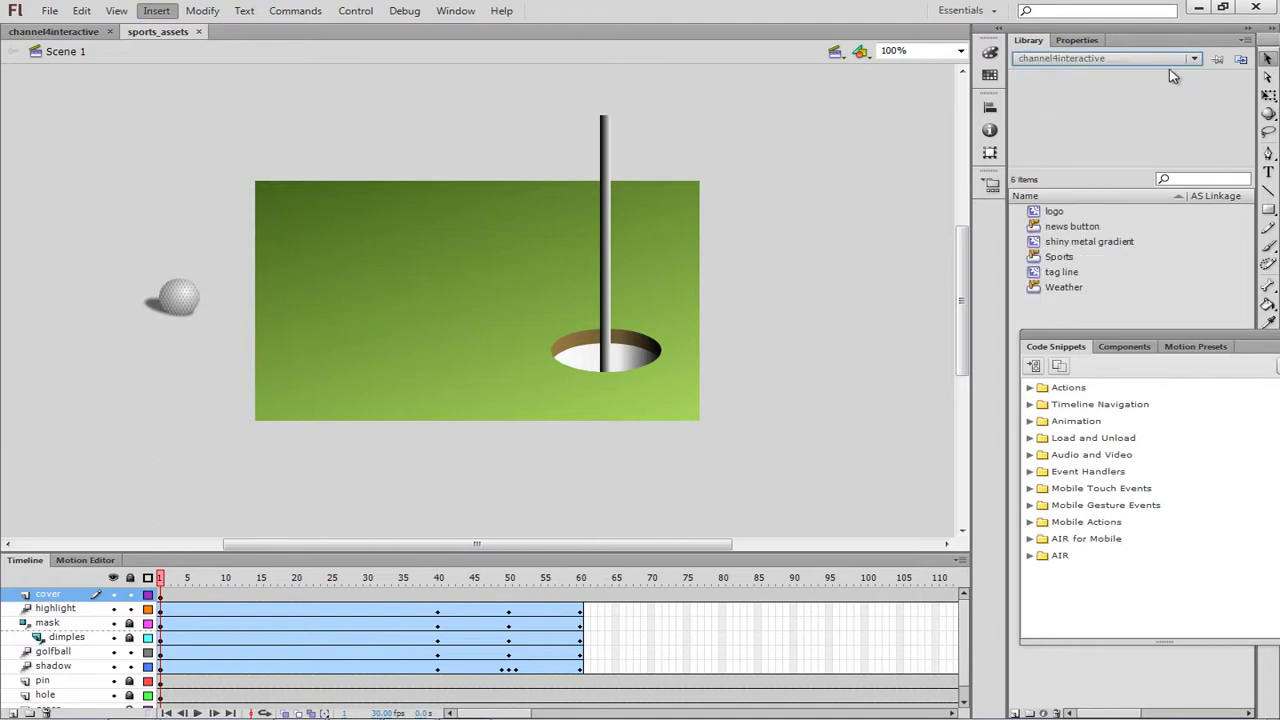
# Open a second Library panel for sports_assets and enlarge it until its whole item list fits.
pyautogui.click(1240, 62)
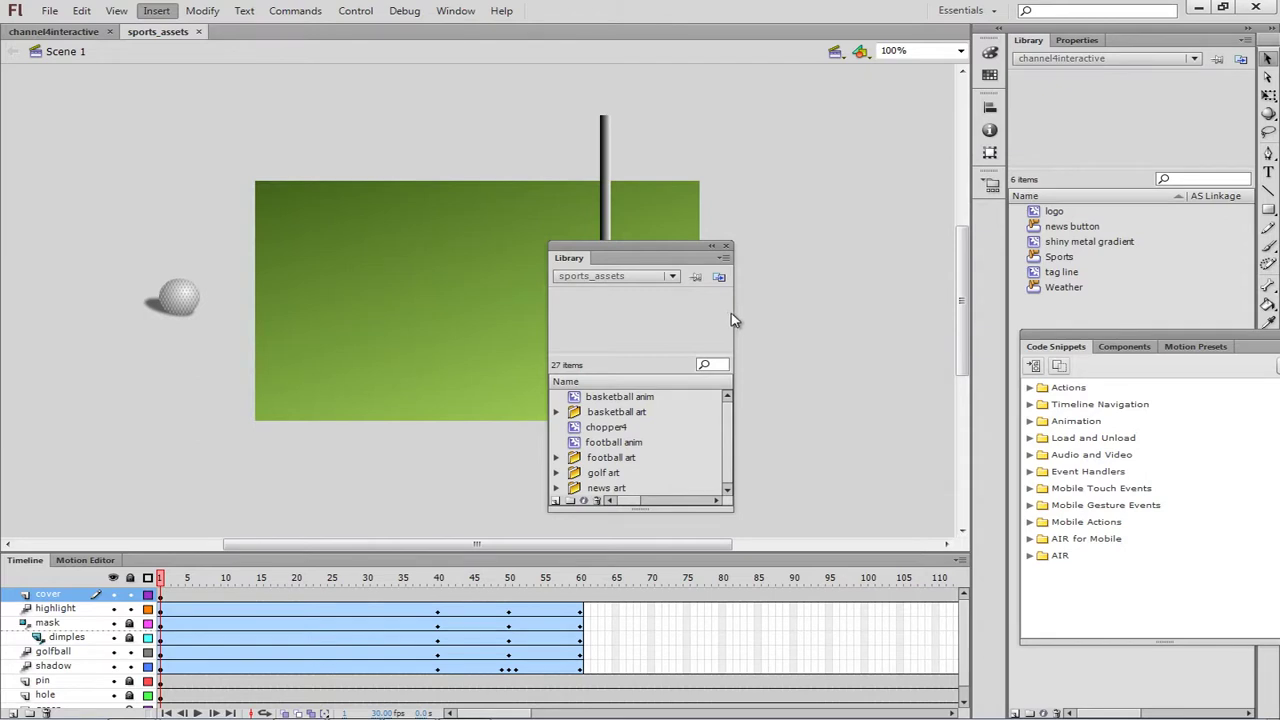
pyautogui.moveTo(735, 316); pyautogui.dragTo(822, 317)
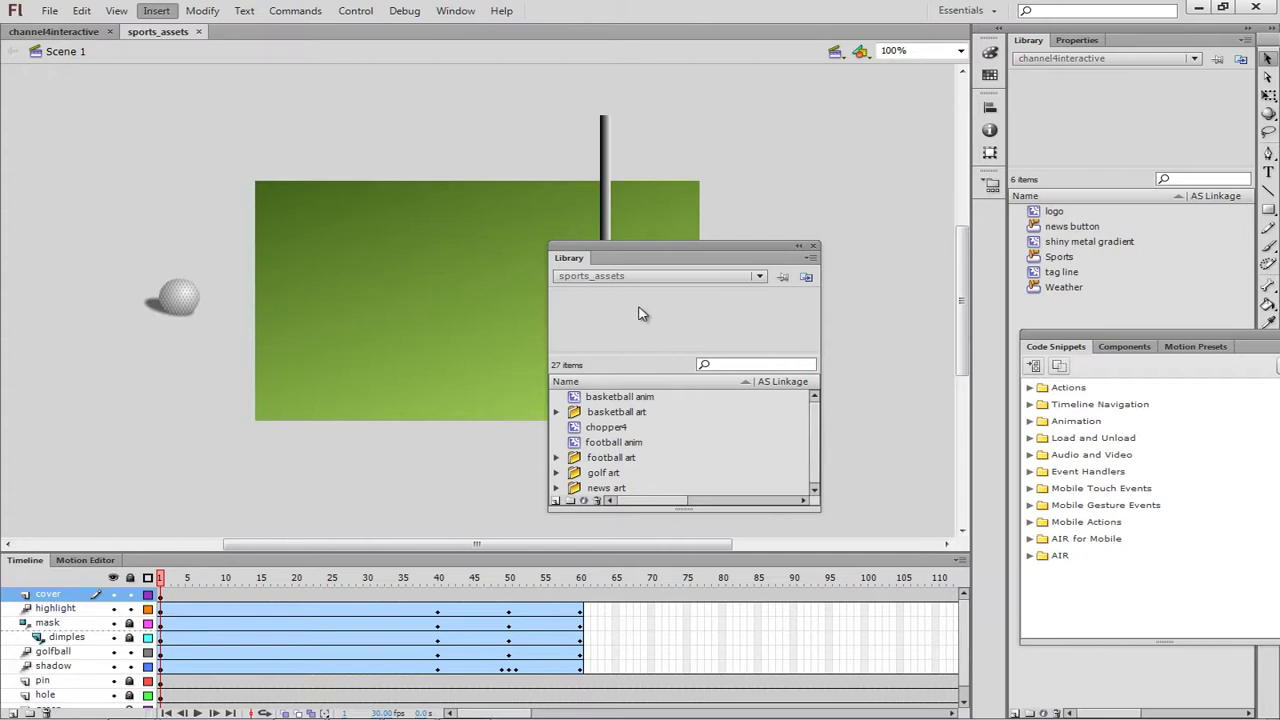
pyautogui.click(620, 400)
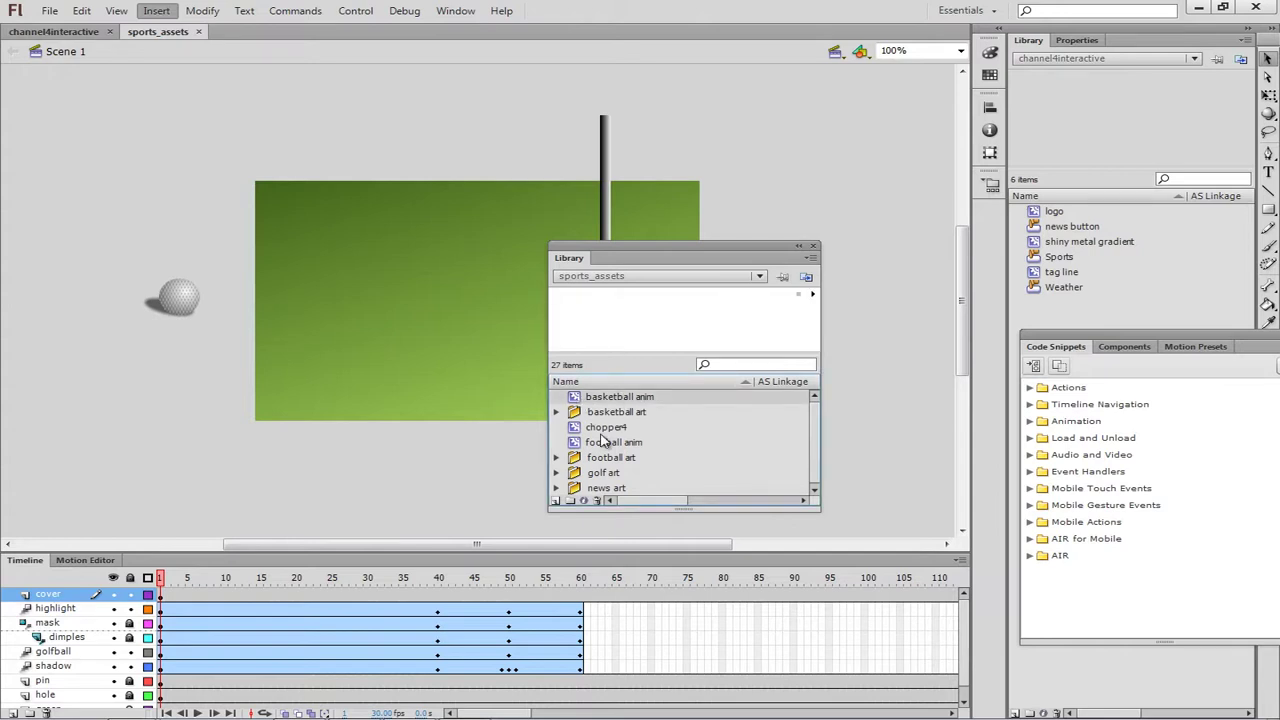
pyautogui.moveTo(693, 510); pyautogui.dragTo(693, 528)
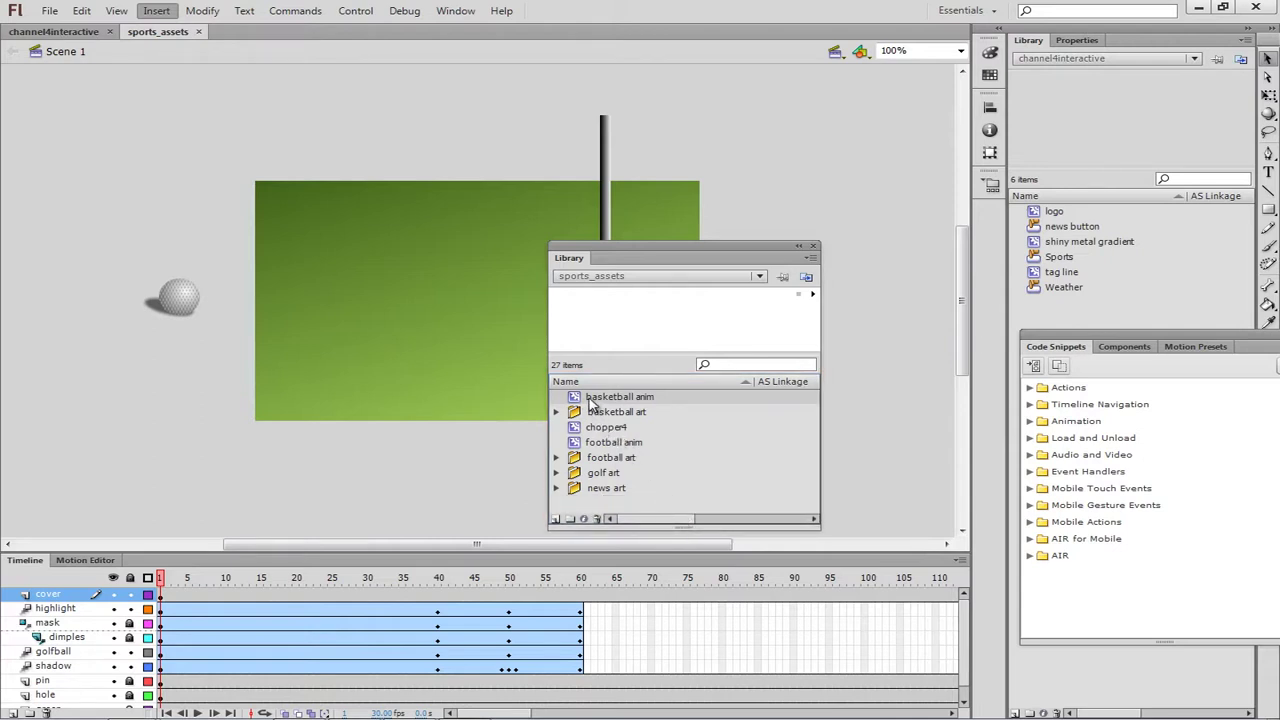
# Copy the basketball anim, chopper4 and football anim symbols from the sports_assets library into the channel4interactive library.
pyautogui.moveTo(590, 403); pyautogui.dragTo(1050, 315)
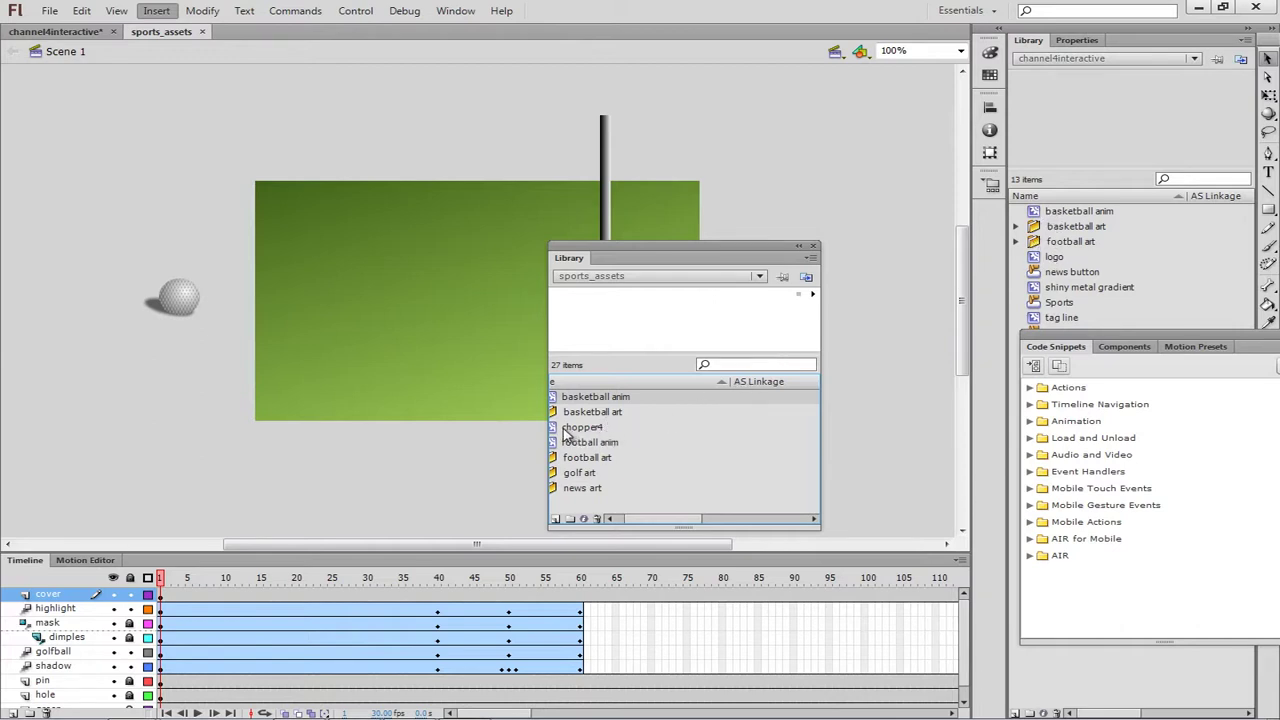
pyautogui.moveTo(566, 432); pyautogui.dragTo(1104, 268)
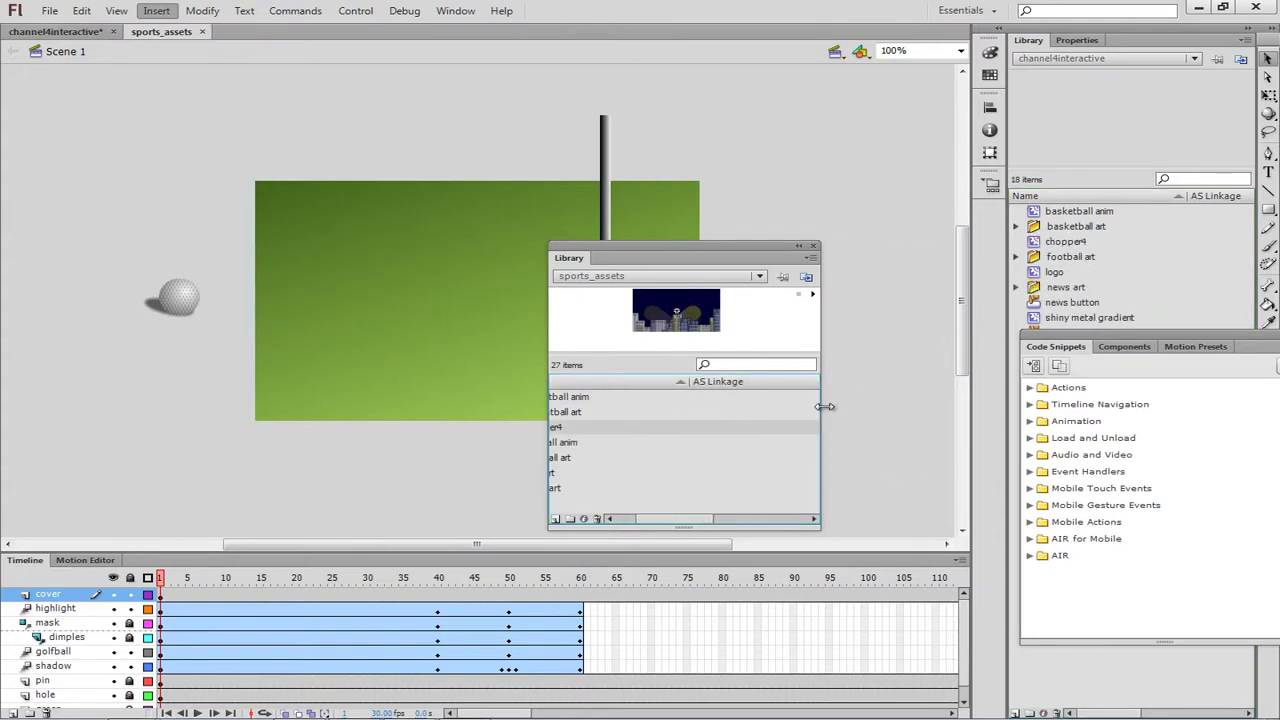
pyautogui.moveTo(662, 519); pyautogui.dragTo(631, 530)
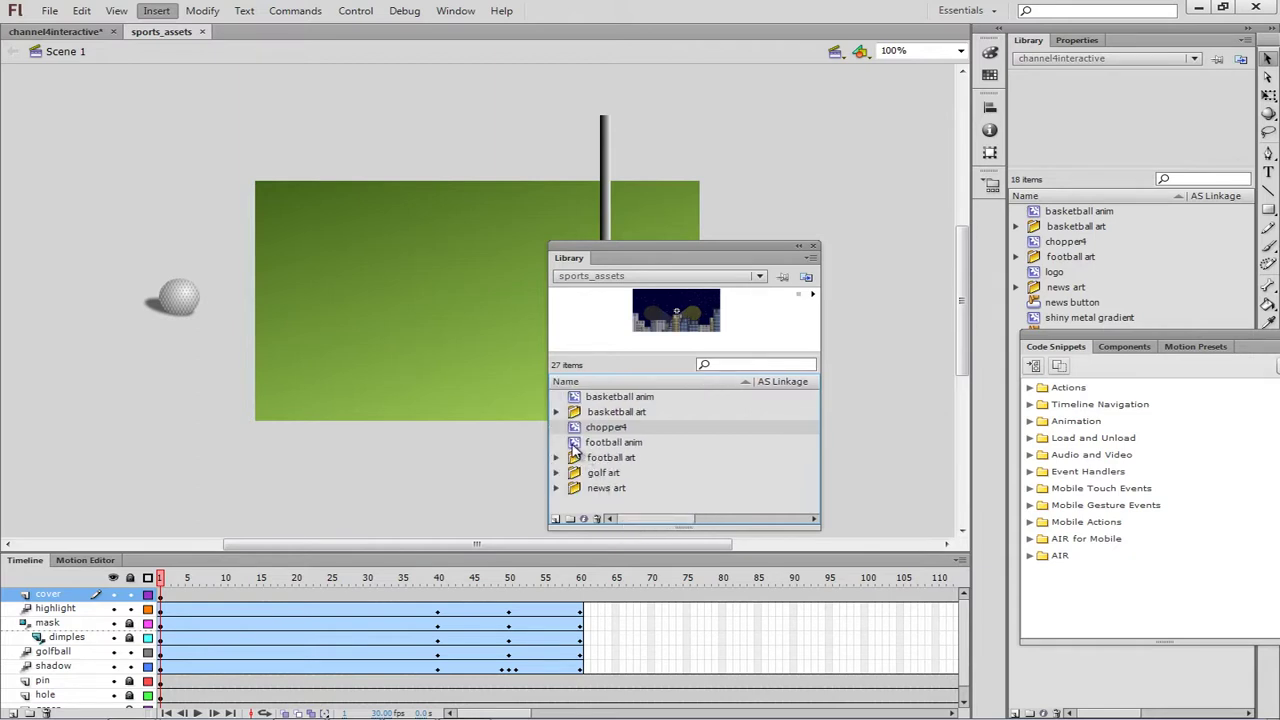
pyautogui.moveTo(574, 447); pyautogui.dragTo(1095, 283)
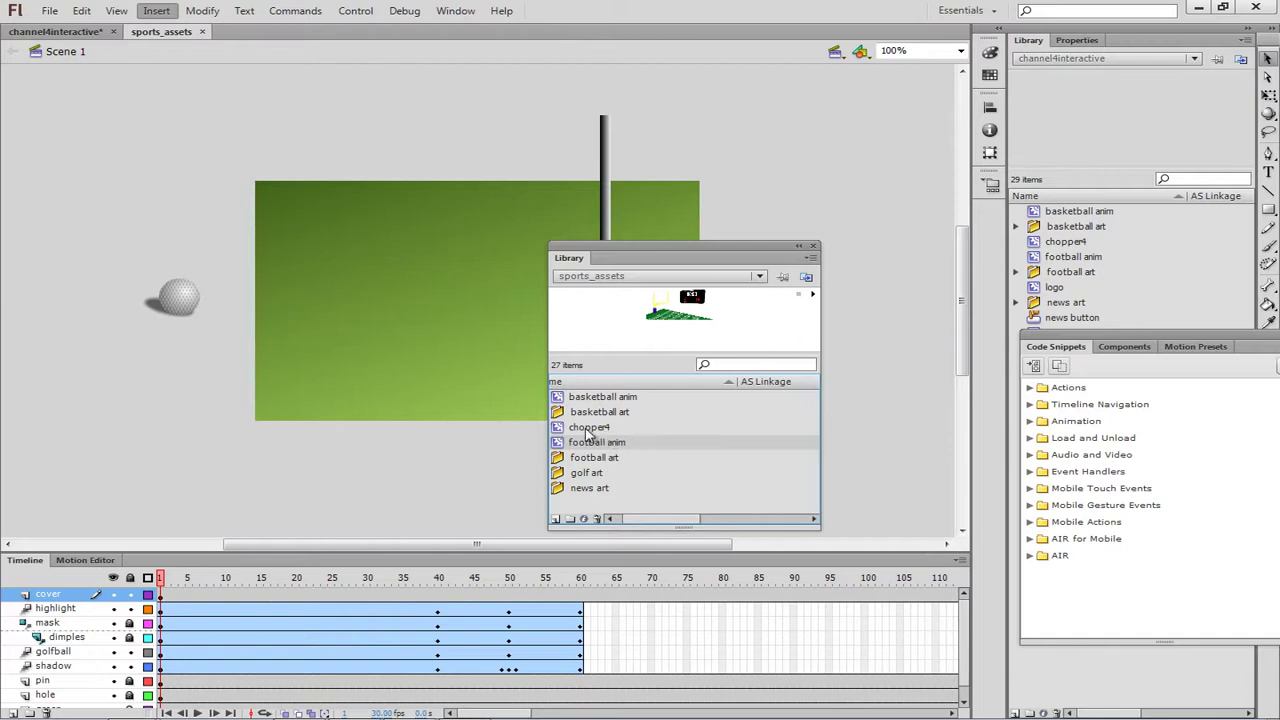
# Close the floating sports_assets library and move the Code Snippets panel clear of the remaining library's item list.
pyautogui.click(814, 246)
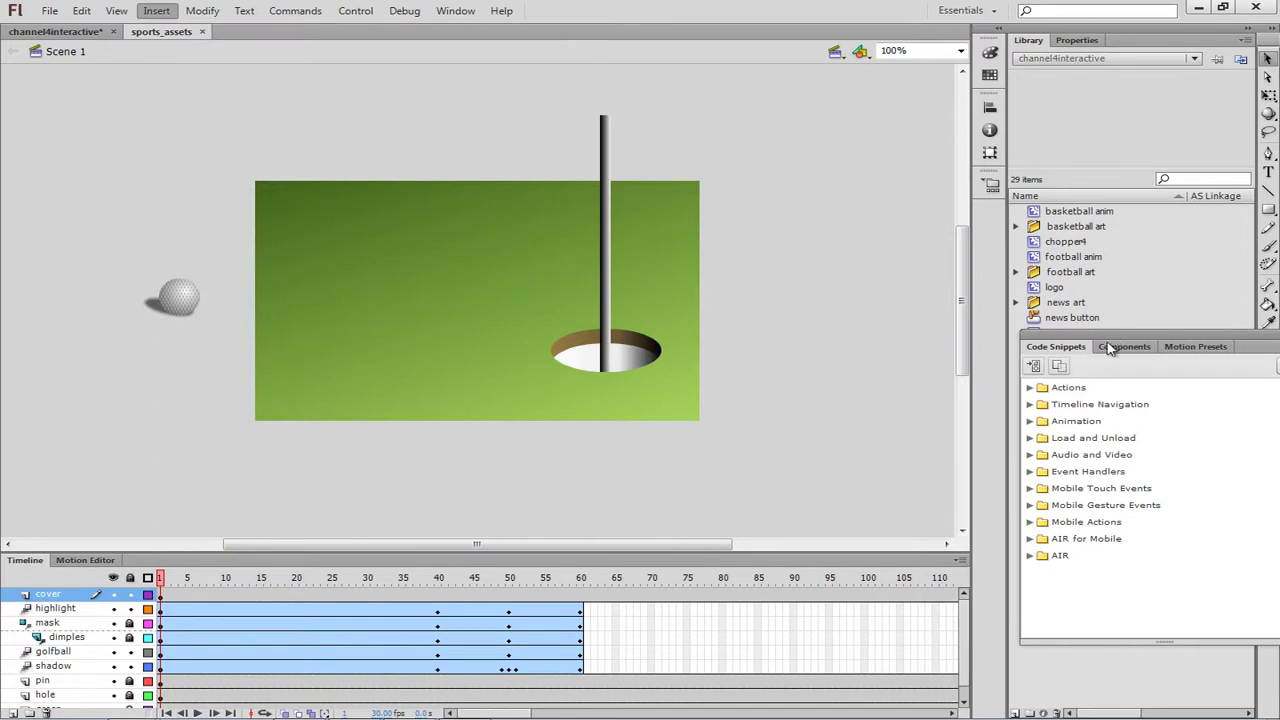
pyautogui.moveTo(1111, 330); pyautogui.dragTo(1080, 330)
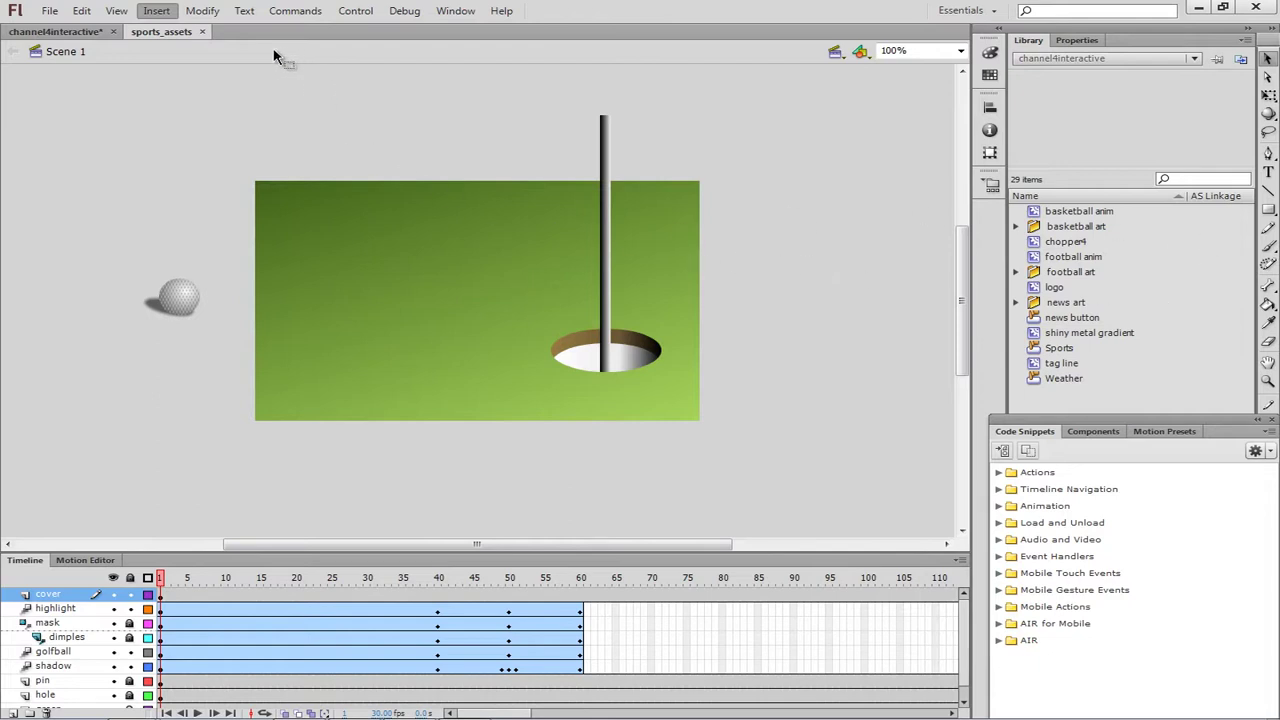
pyautogui.click(156, 12)
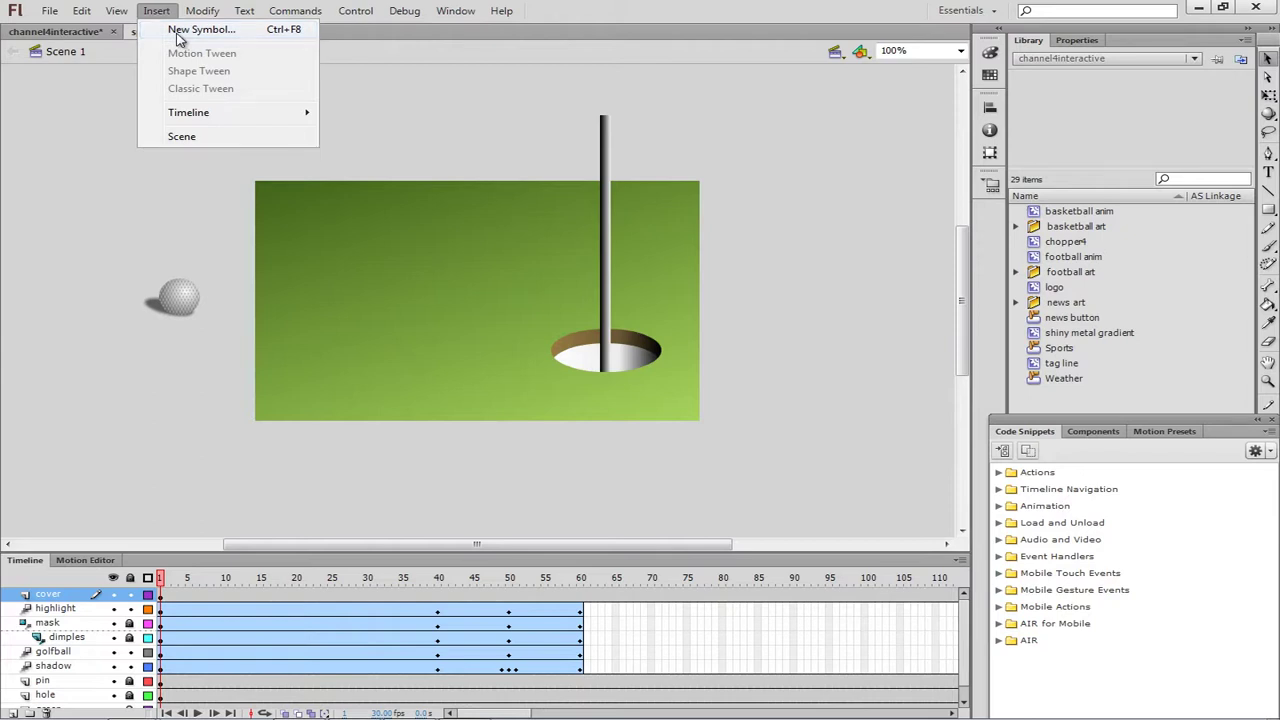
pyautogui.click(178, 38)
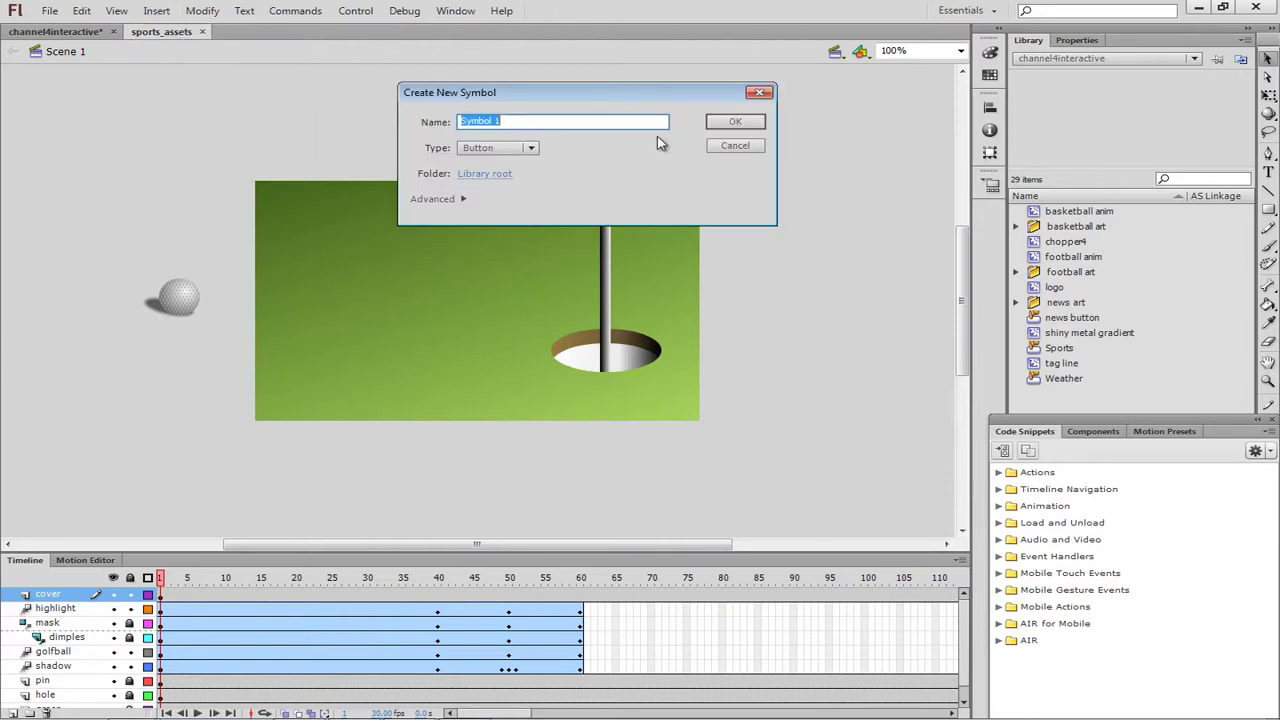
pyautogui.click(735, 148)
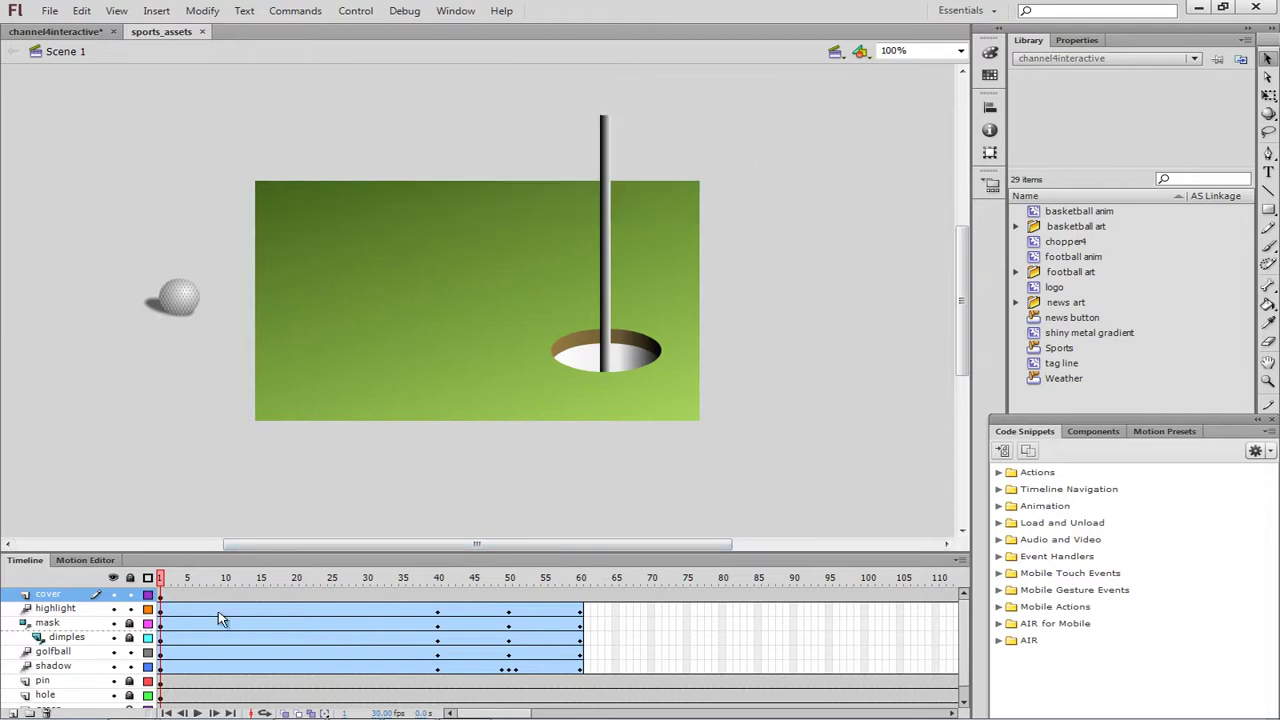
# Copy all frames of the golf animation in sports_assets, from frame 1 of the cover layer to frame 120 of the green layer.
pyautogui.click(160, 598)
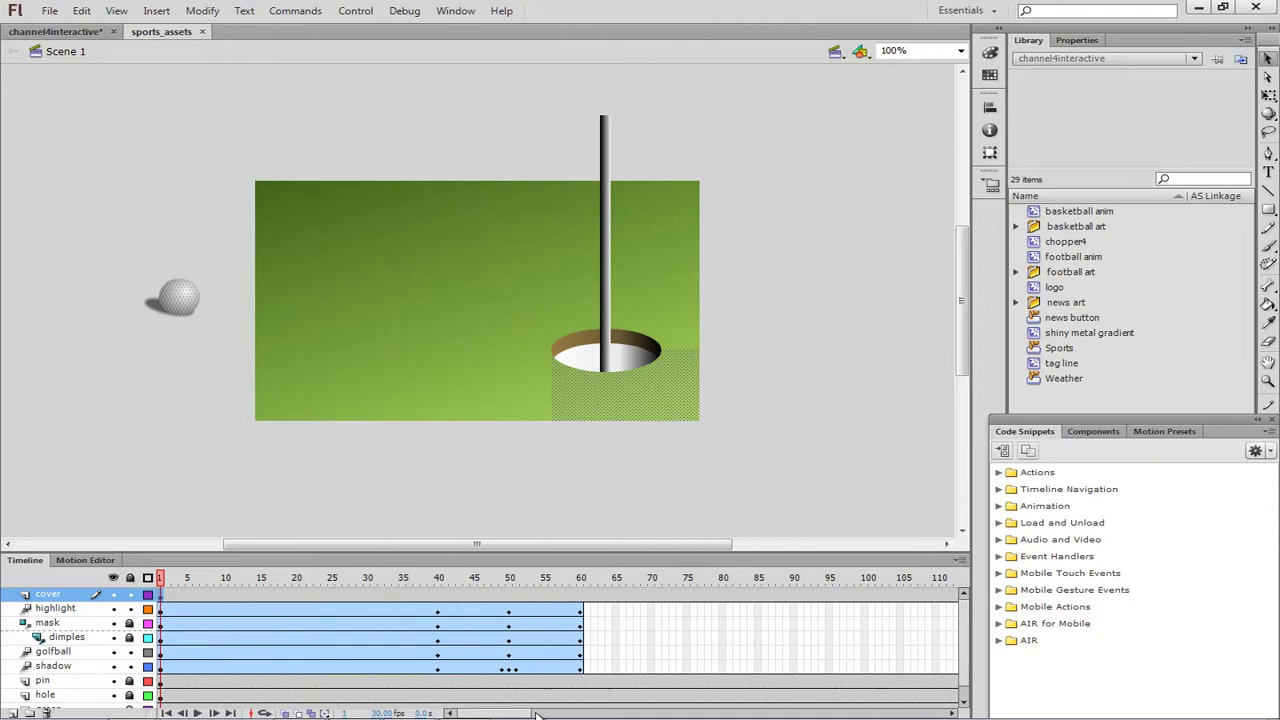
pyautogui.moveTo(519, 713); pyautogui.dragTo(575, 713)
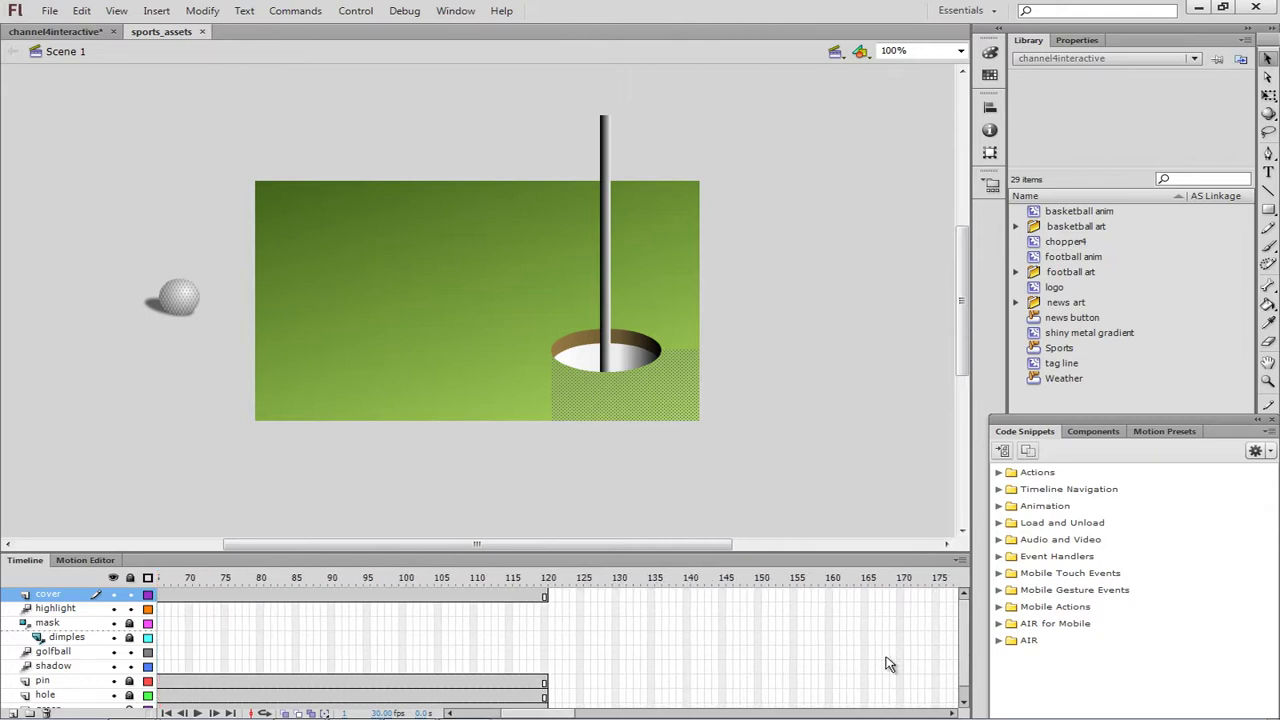
pyautogui.scroll(-1, 961, 655)
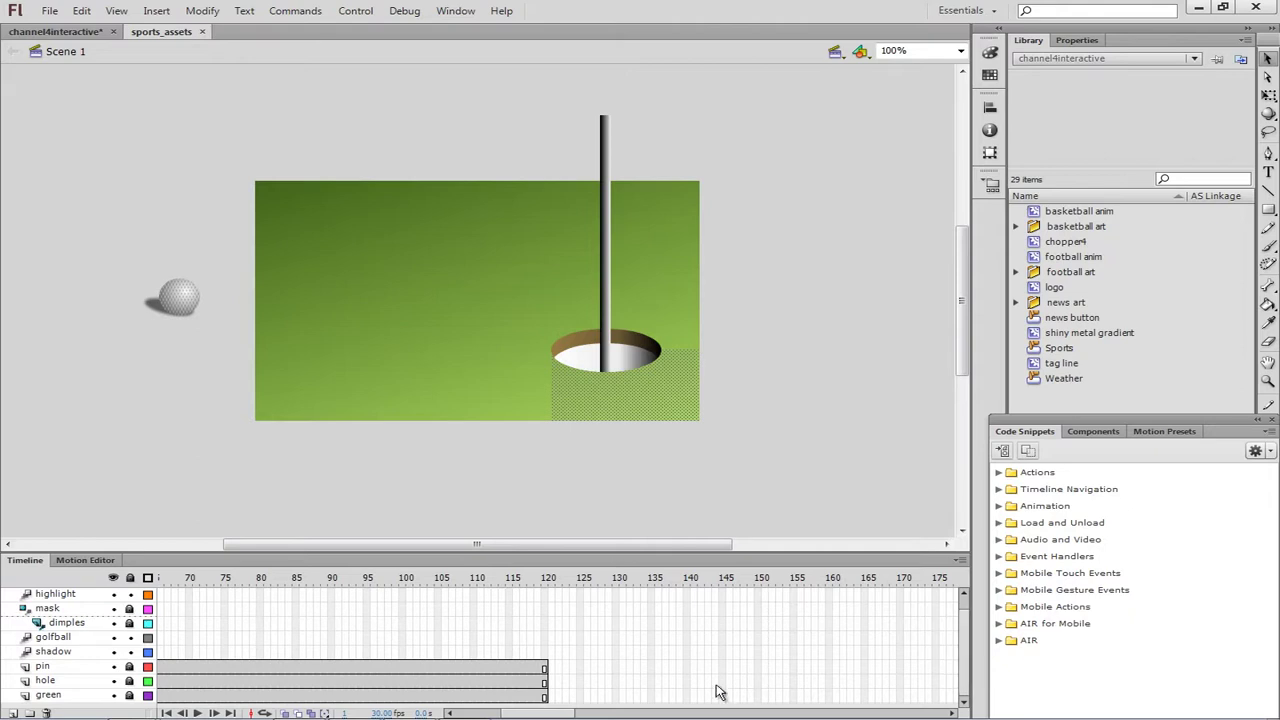
pyautogui.click(546, 700)
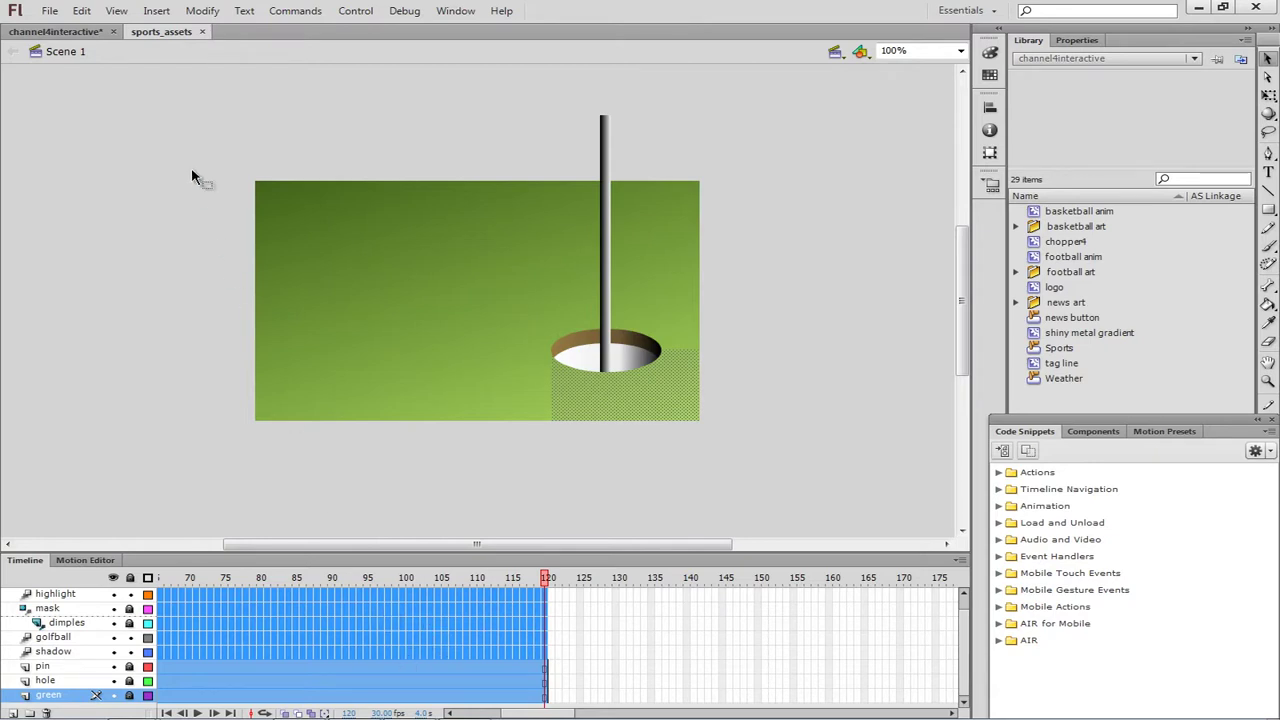
pyautogui.click(88, 14)
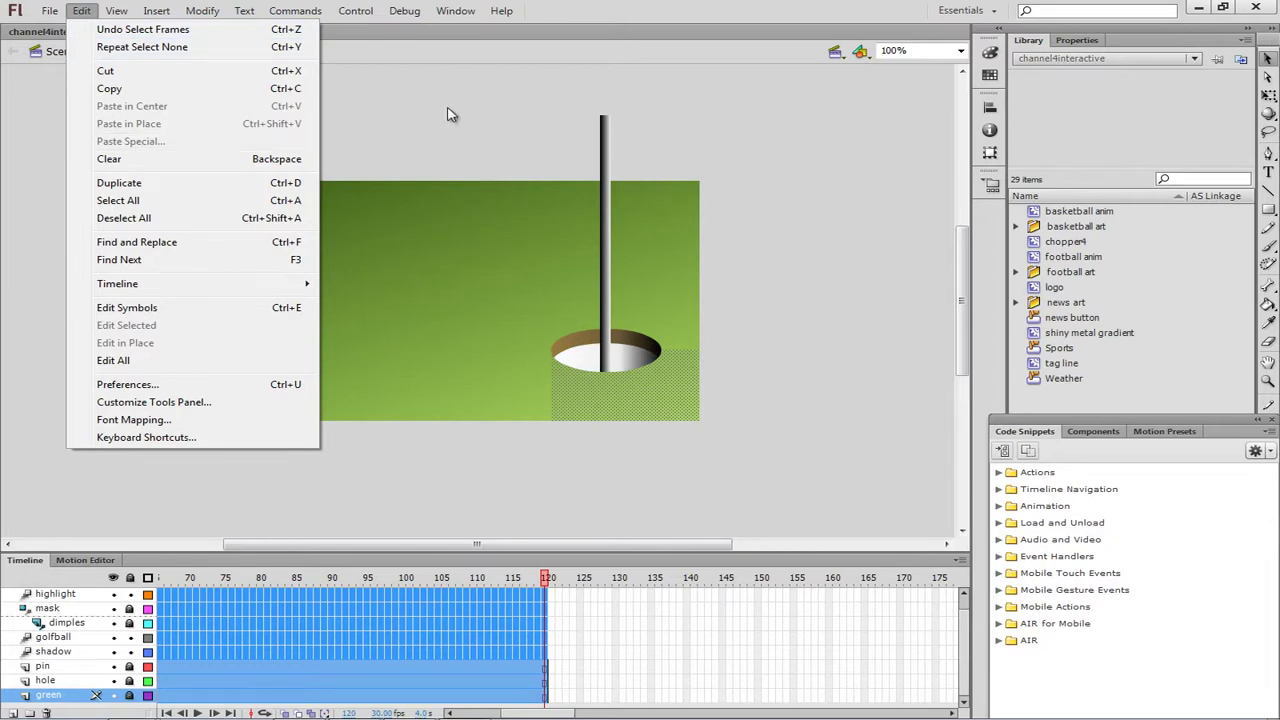
pyautogui.moveTo(140, 287)
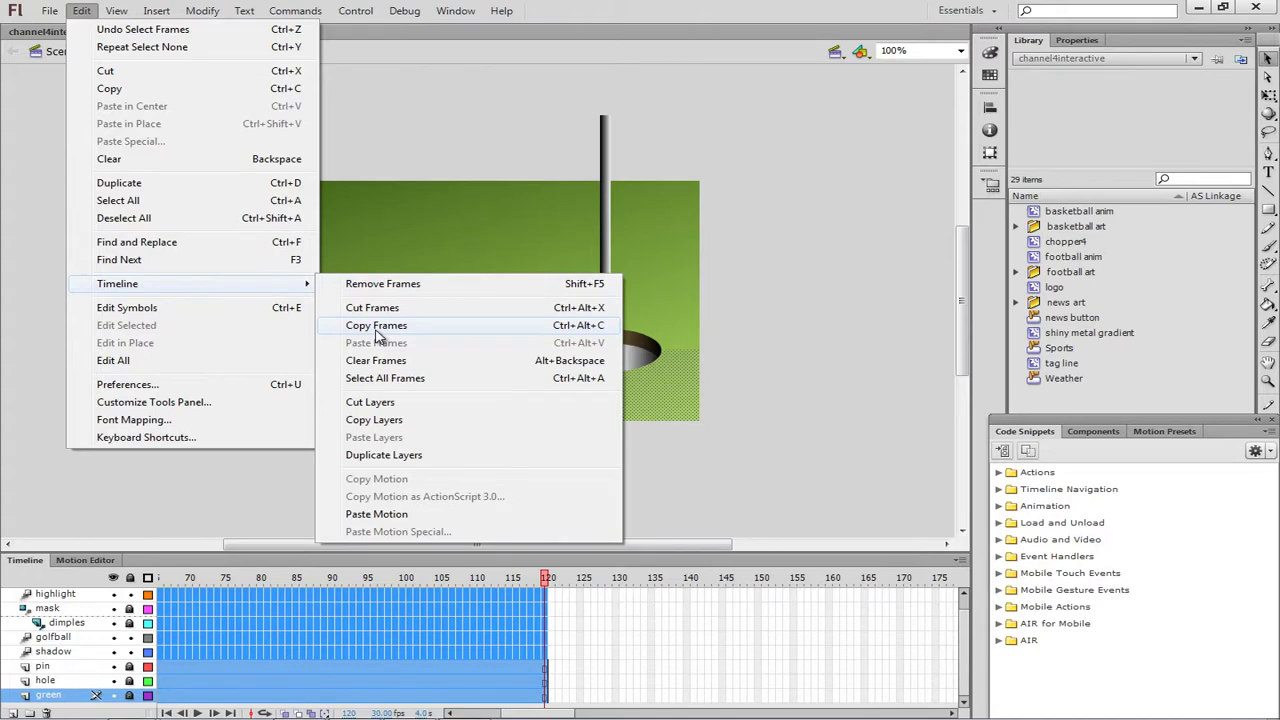
pyautogui.click(376, 327)
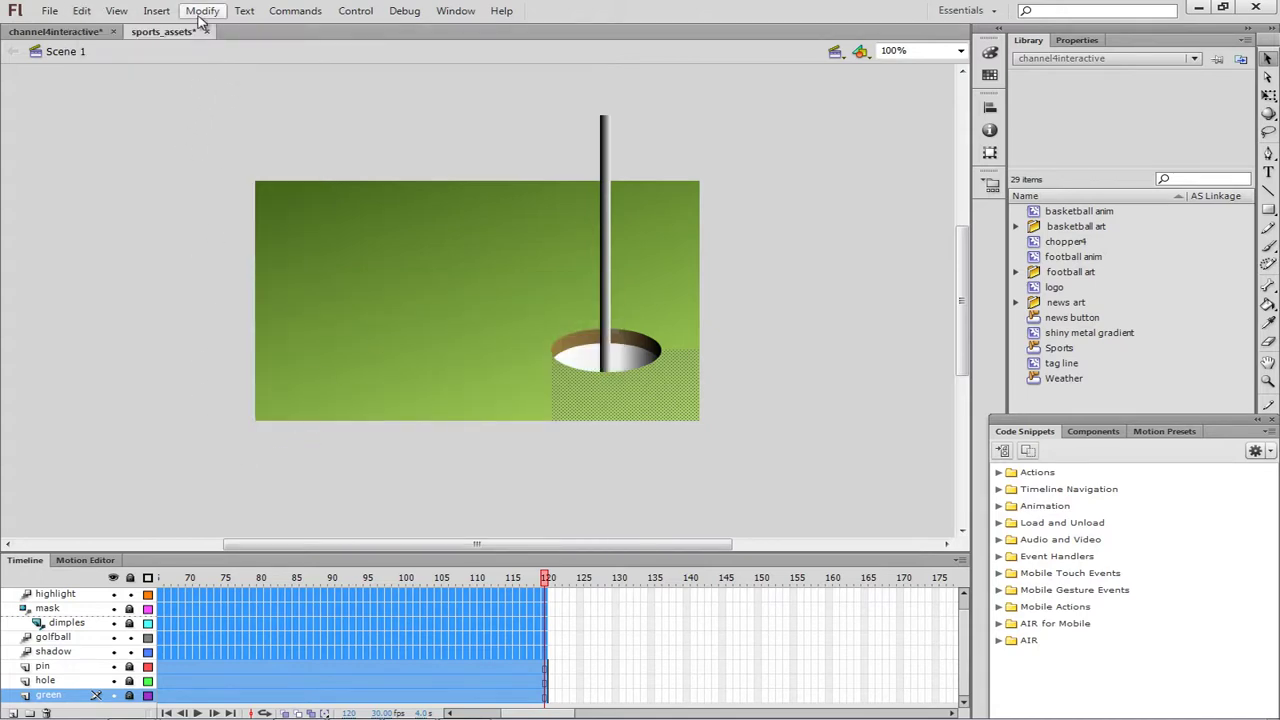
# Create a new Movie Clip symbol named golf in the library root.
pyautogui.click(156, 11)
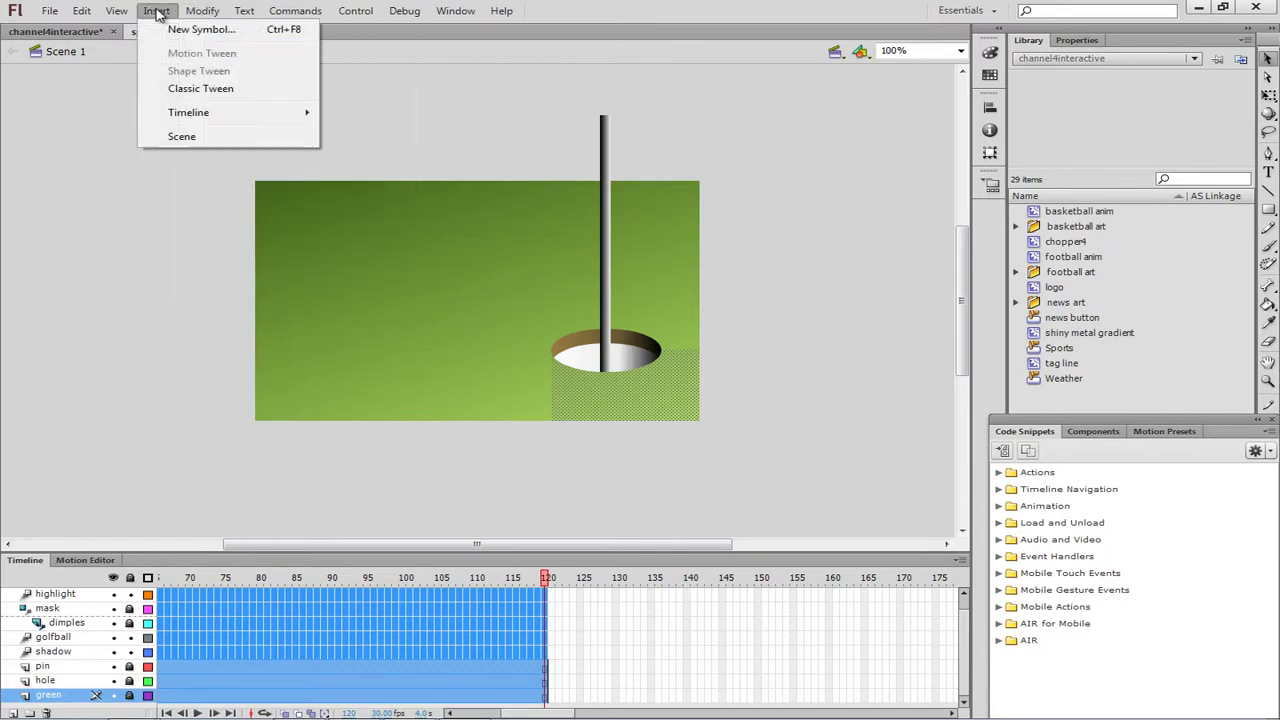
pyautogui.click(175, 38)
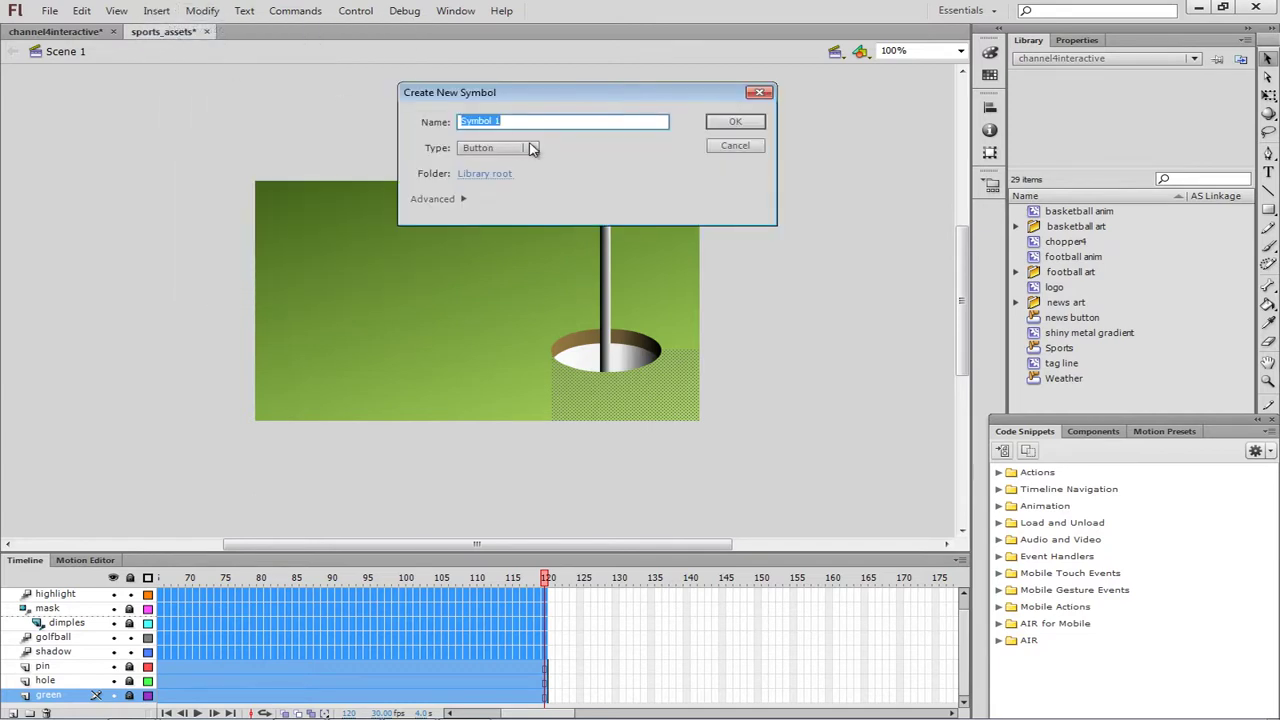
pyautogui.write('golf')
pyautogui.click(531, 148)
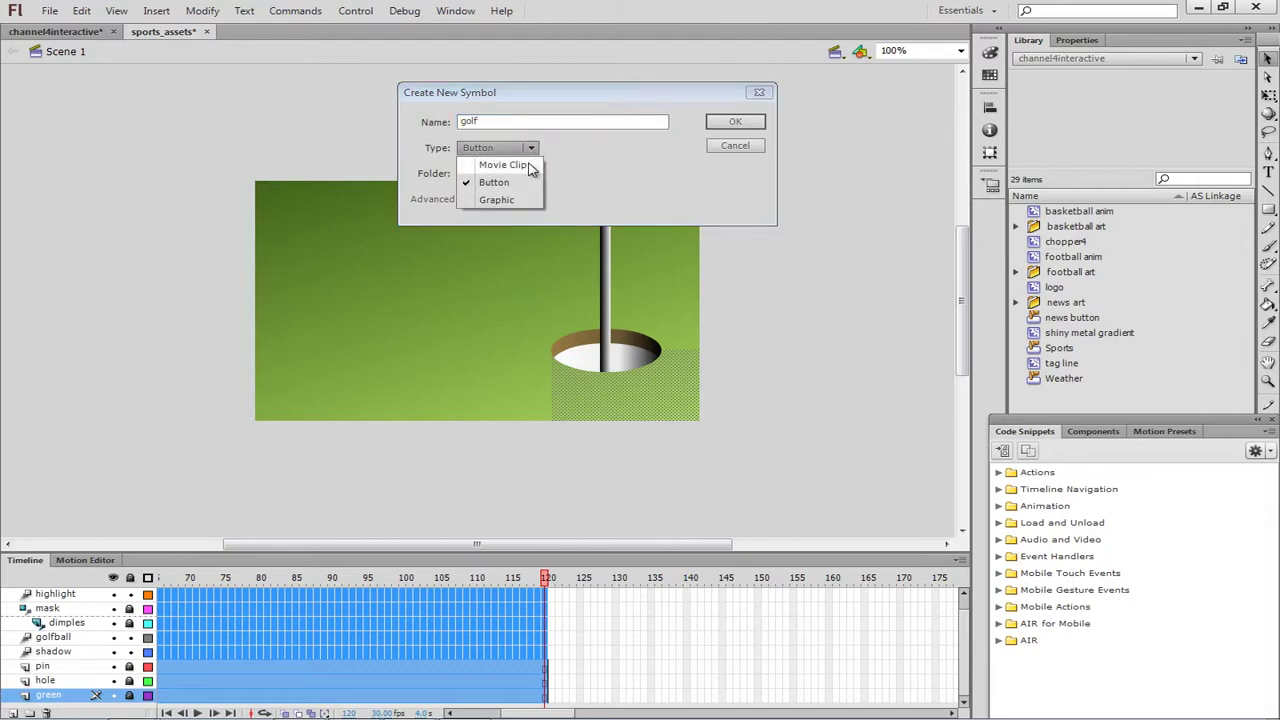
pyautogui.click(524, 166)
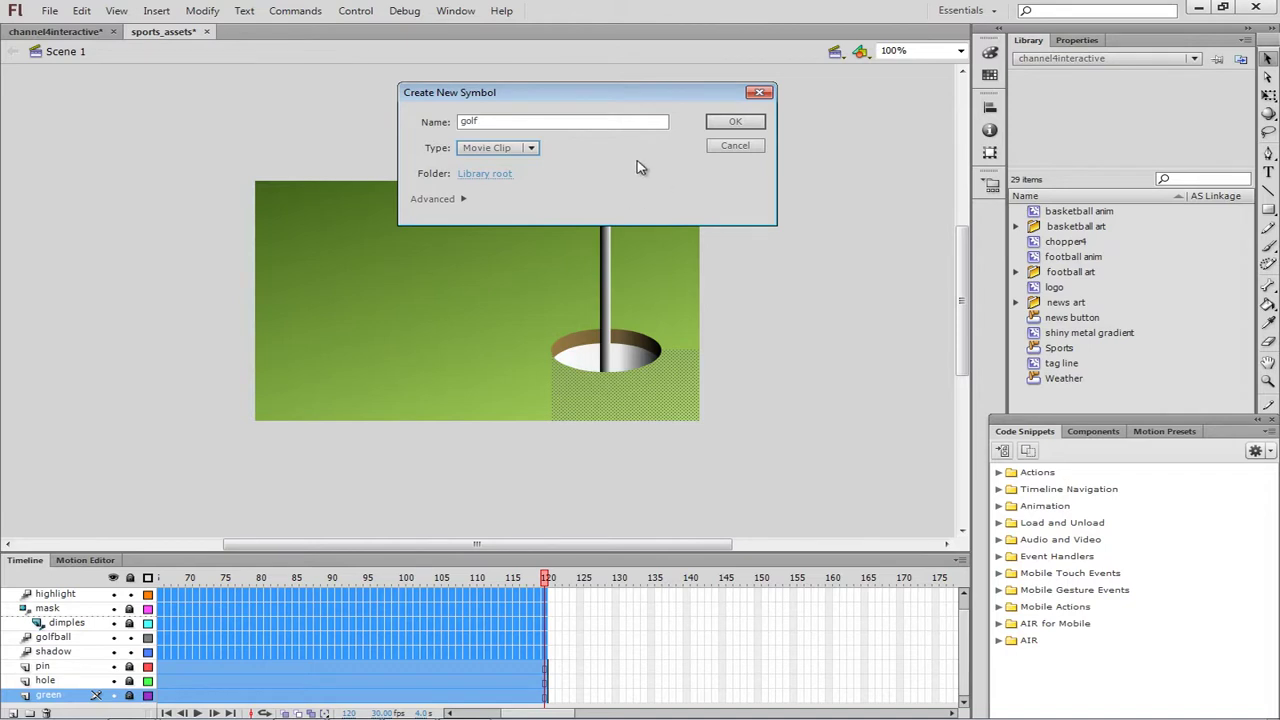
pyautogui.click(731, 124)
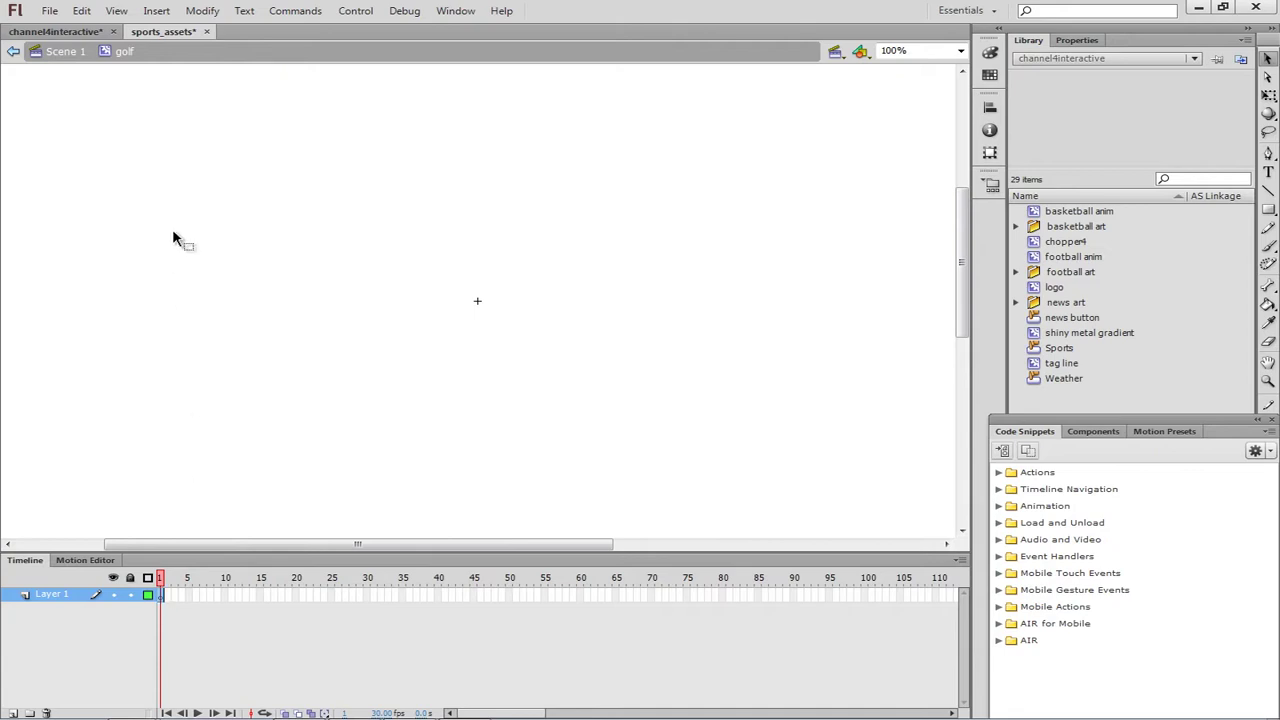
# Paste the copied golf animation frames into the golf movie clip's timeline.
pyautogui.click(82, 11)
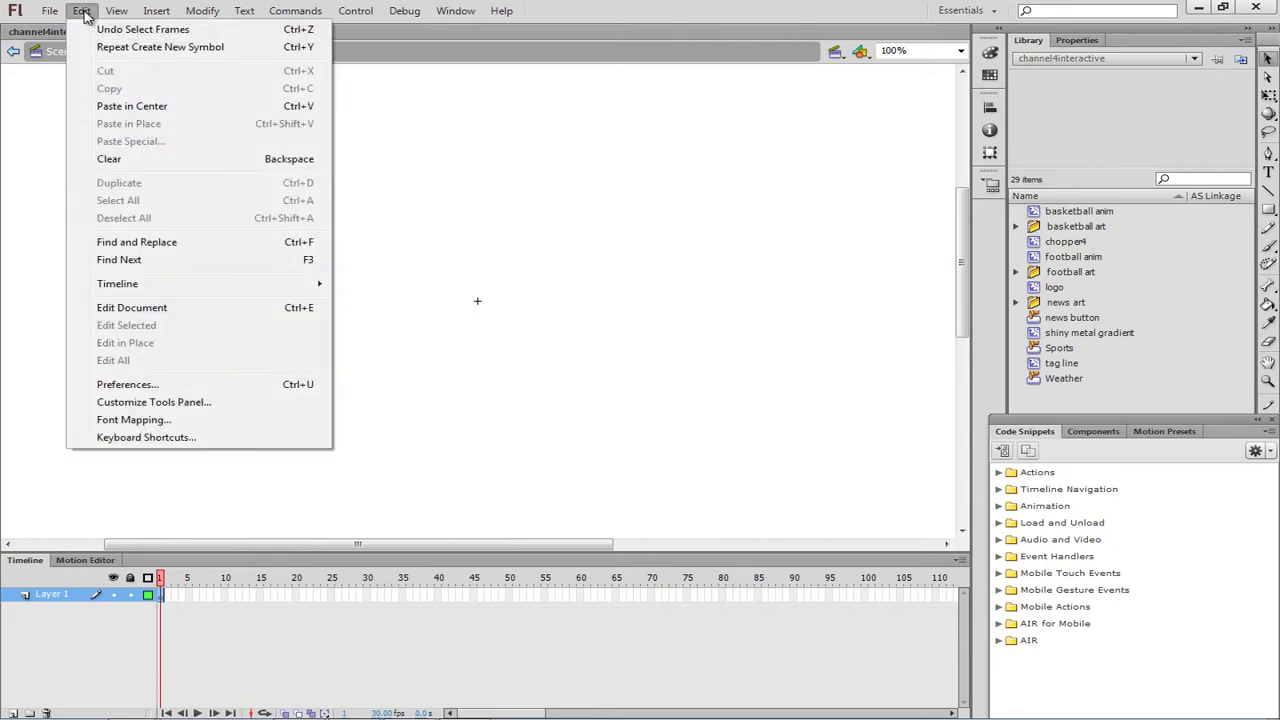
pyautogui.moveTo(180, 289)
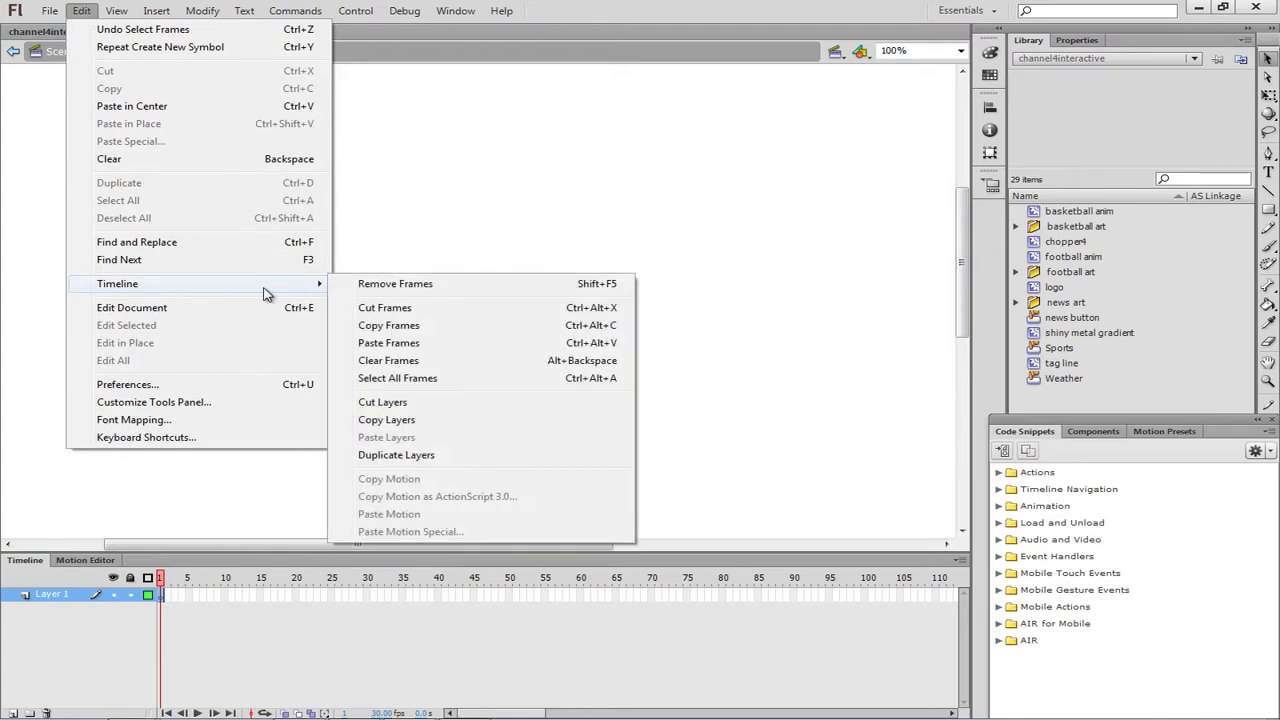
pyautogui.click(388, 343)
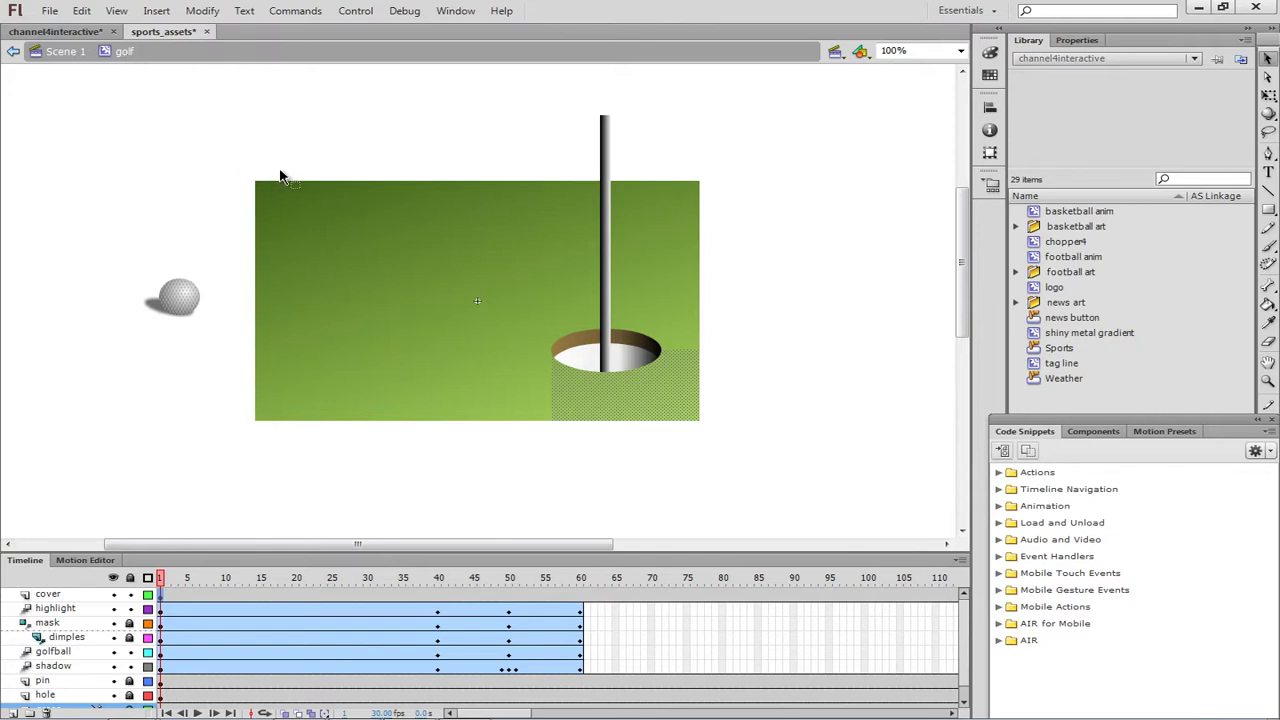
# Check the golf symbol in the sports_assets library and return to the channel4interactive document.
pyautogui.click(80, 31)
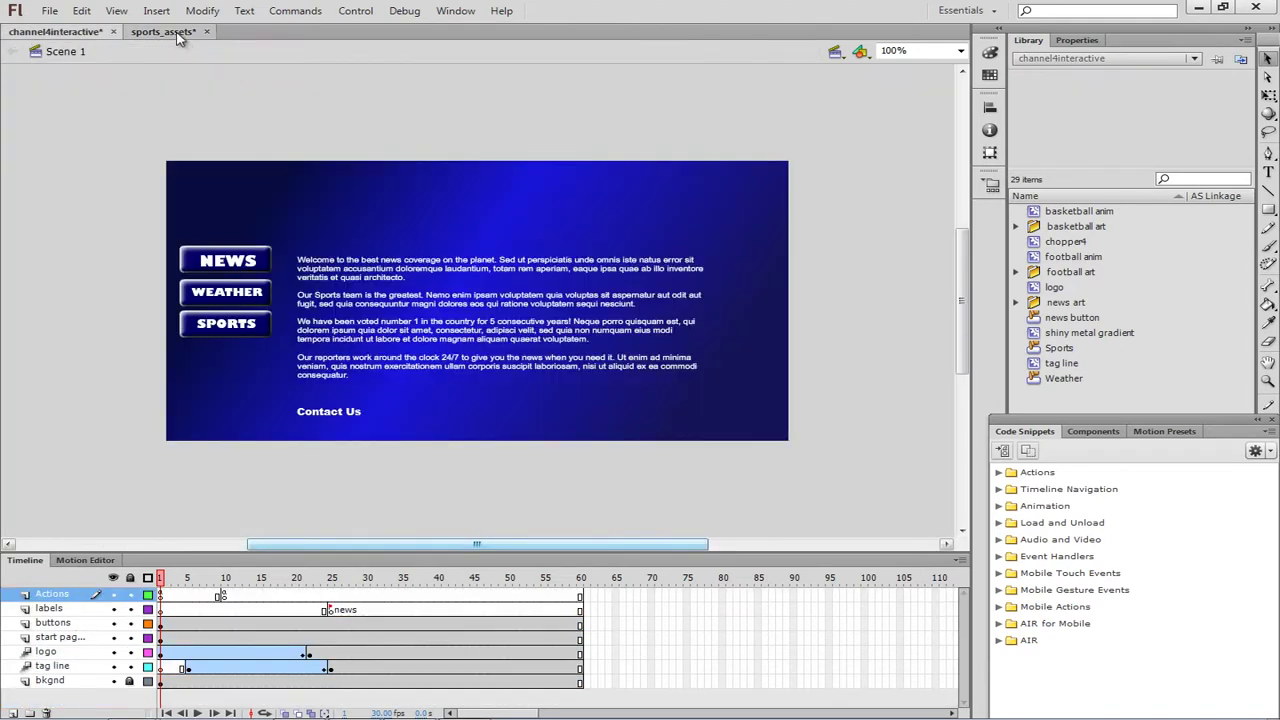
pyautogui.click(163, 31)
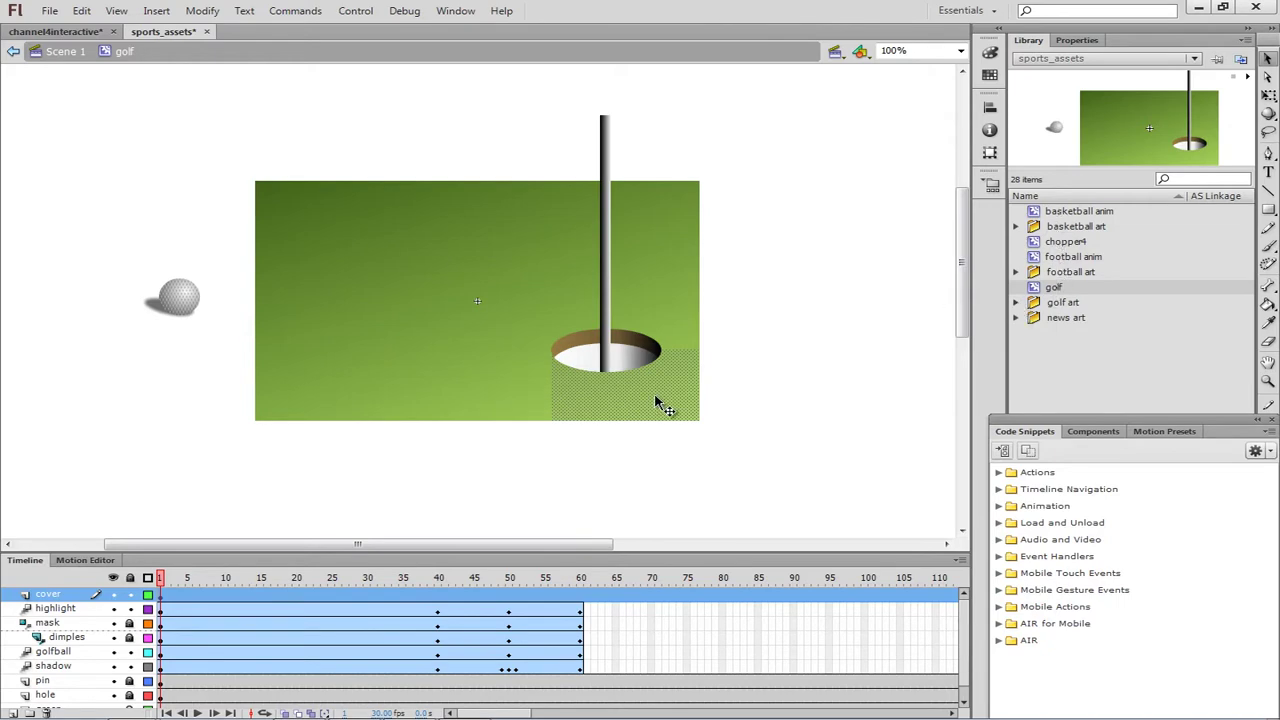
pyautogui.click(72, 32)
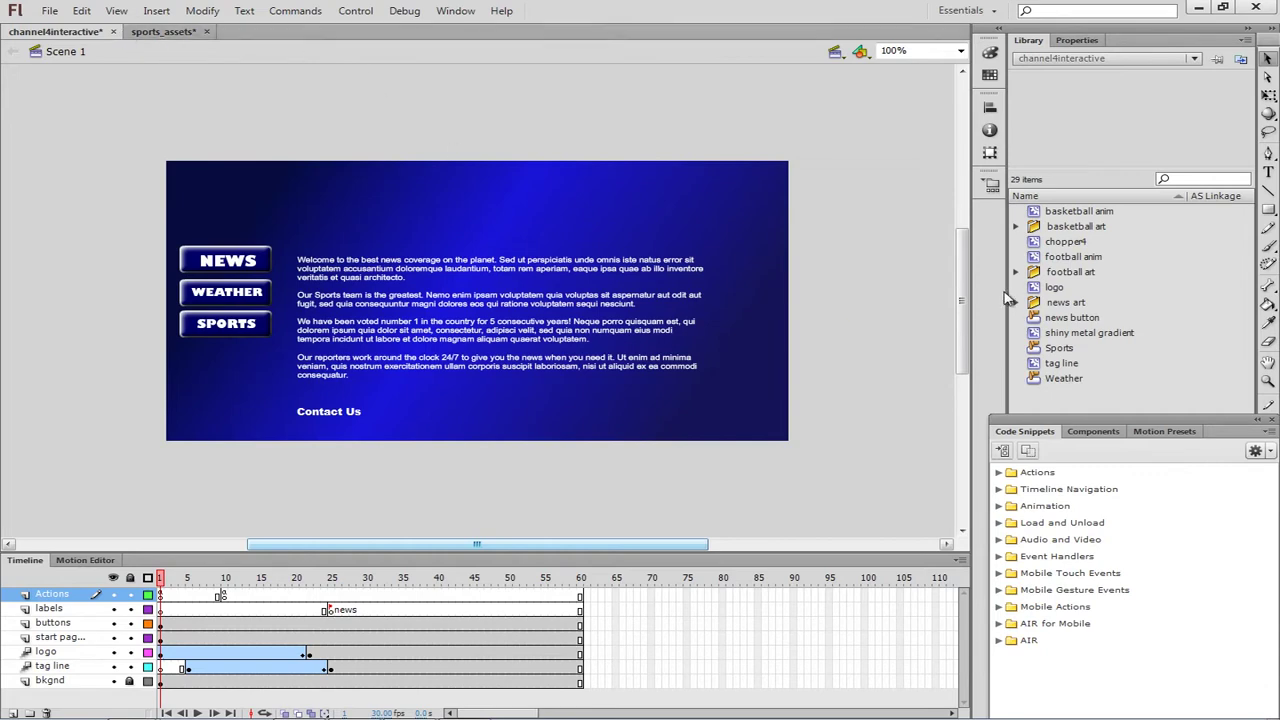